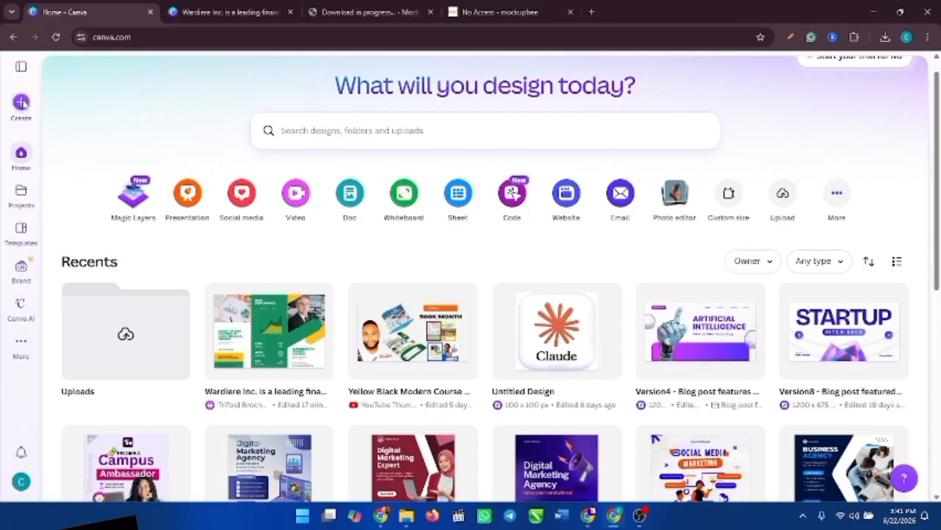
- Start a new design and search 'trifold' to list the trifold brochure formats
click(21, 103)
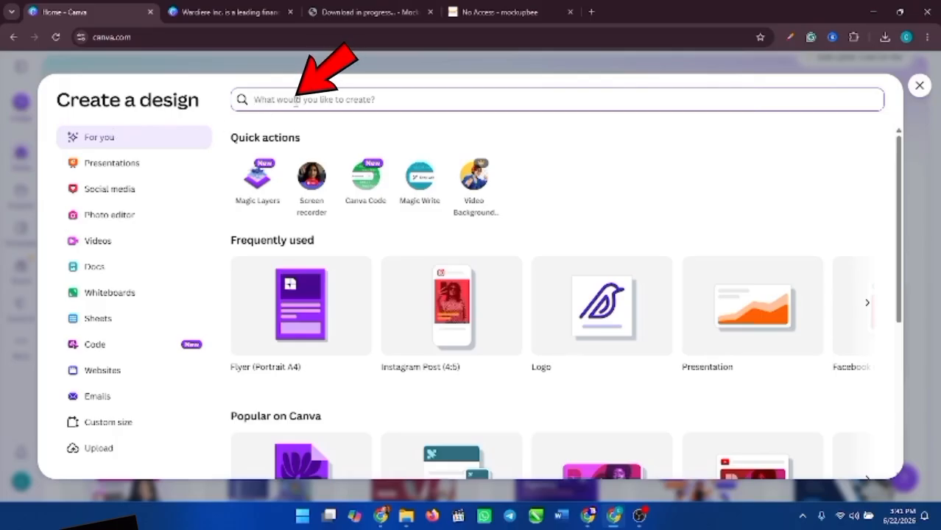
text(tri)
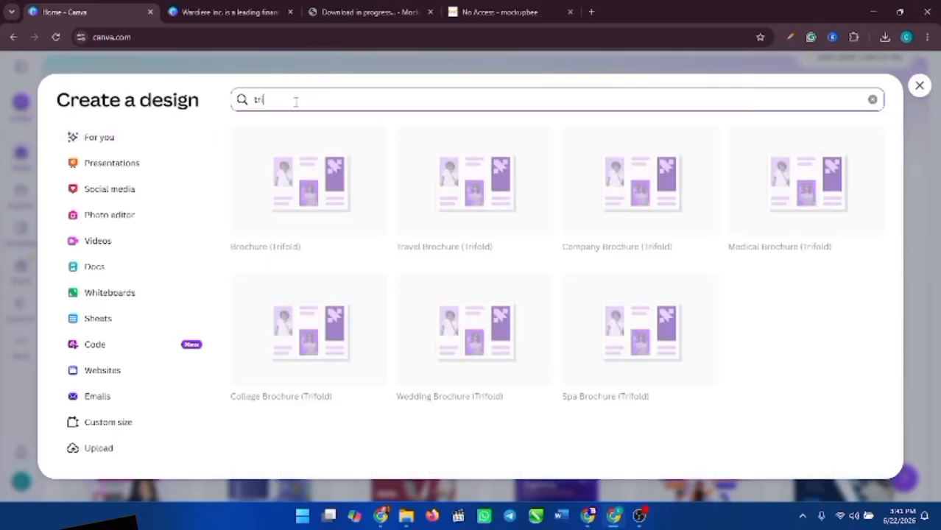
text(f)
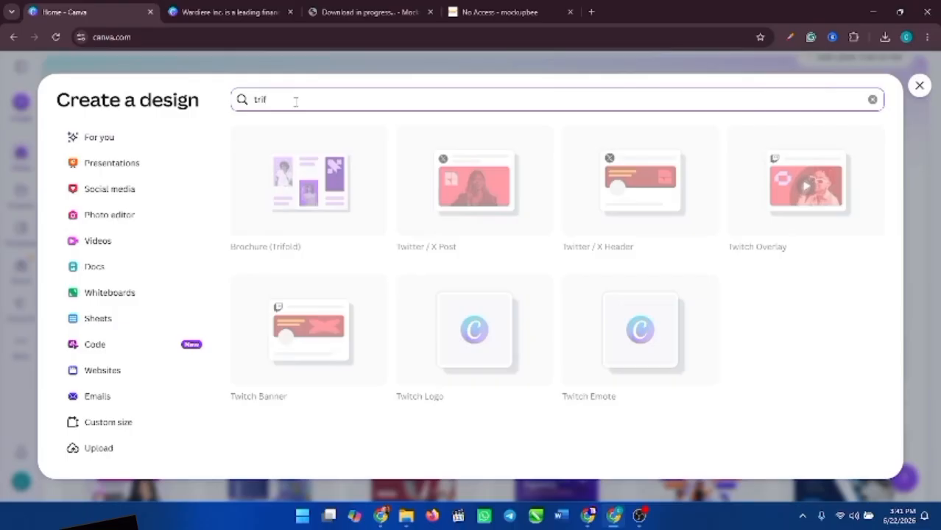
text(old)
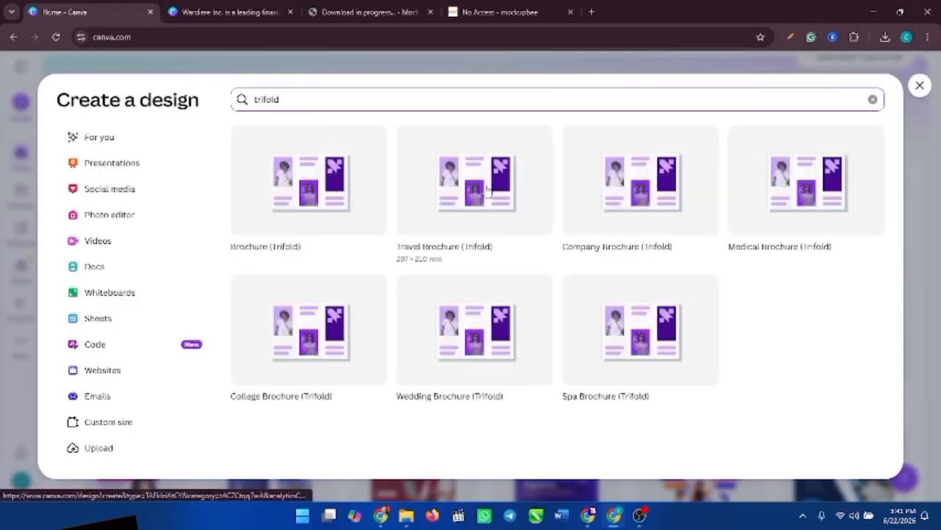
- Create a blank Trifold Brochure (EU) and open the Green and Yellow Corporate Finance template
click(307, 193)
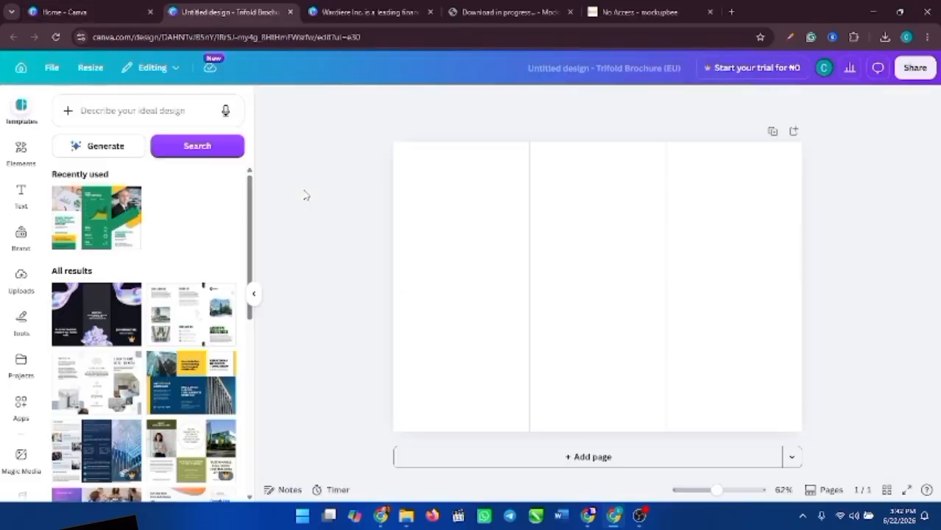
drag(250, 212, 253, 340)
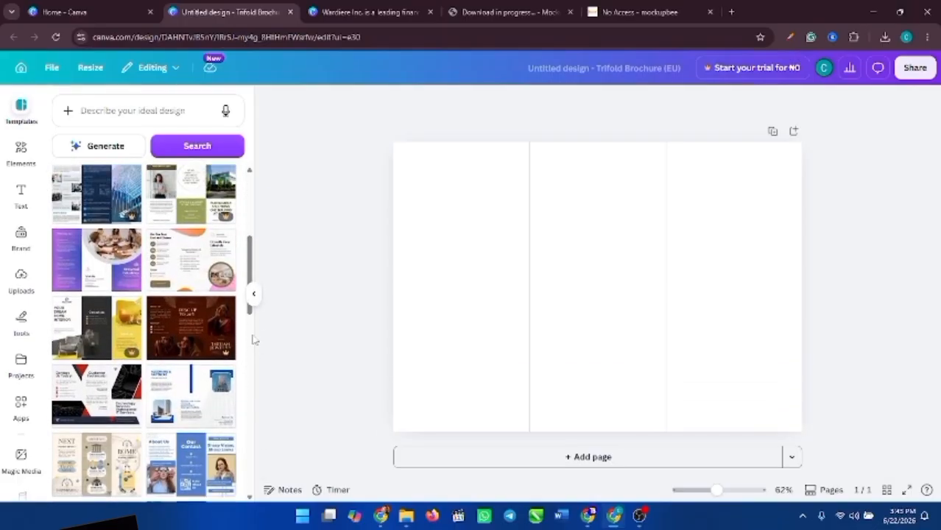
scroll(254, 324, down, 4)
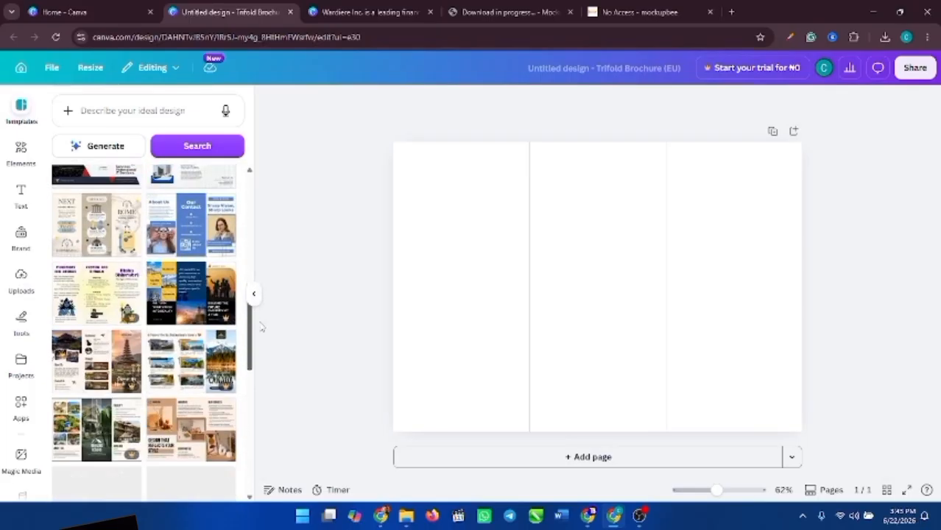
scroll(260, 328, down, 3)
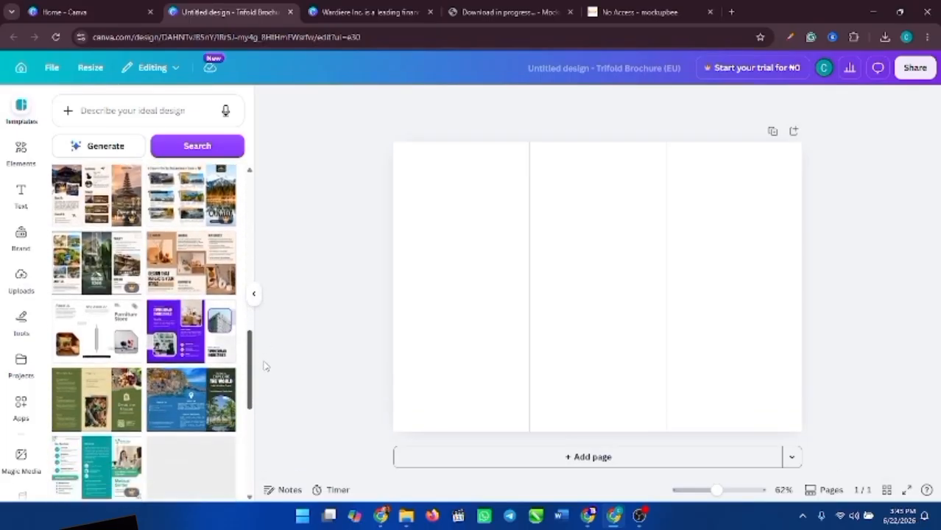
scroll(270, 386, down, 2)
scroll(269, 375, up, 3)
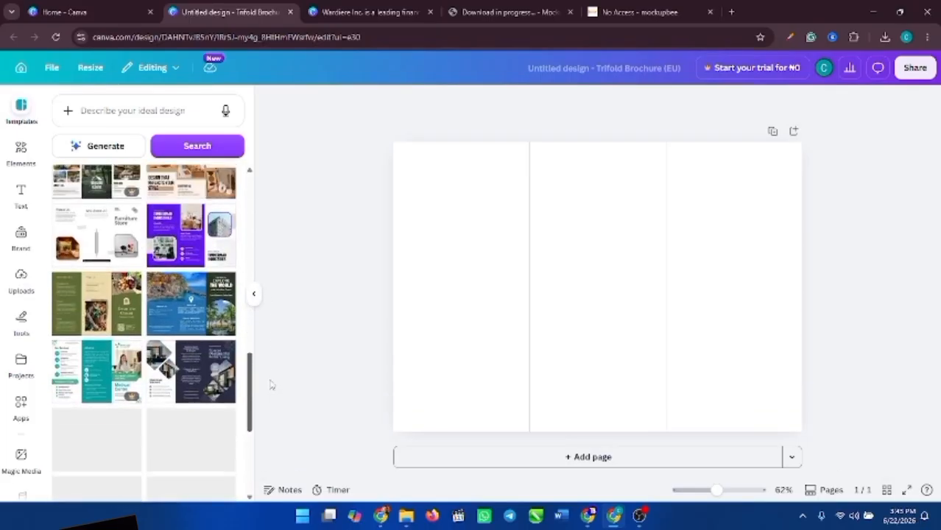
drag(250, 368, 250, 204)
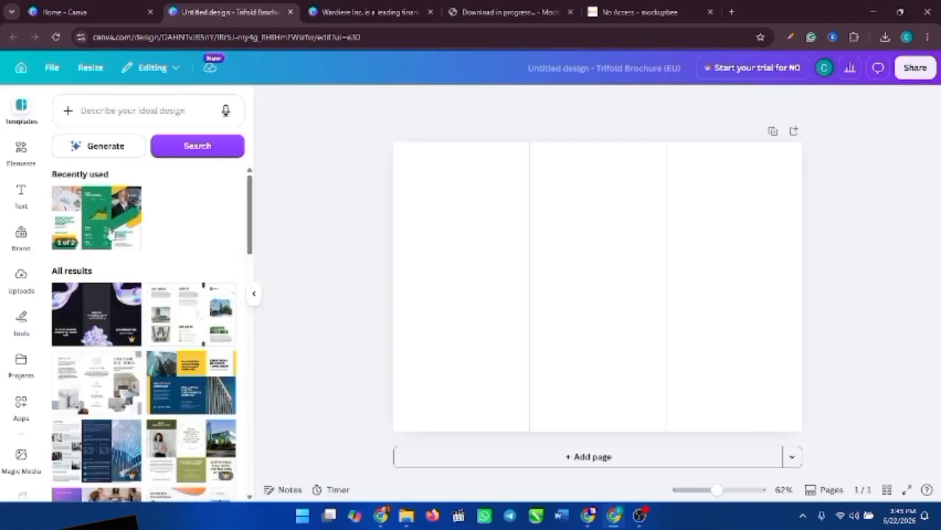
click(91, 223)
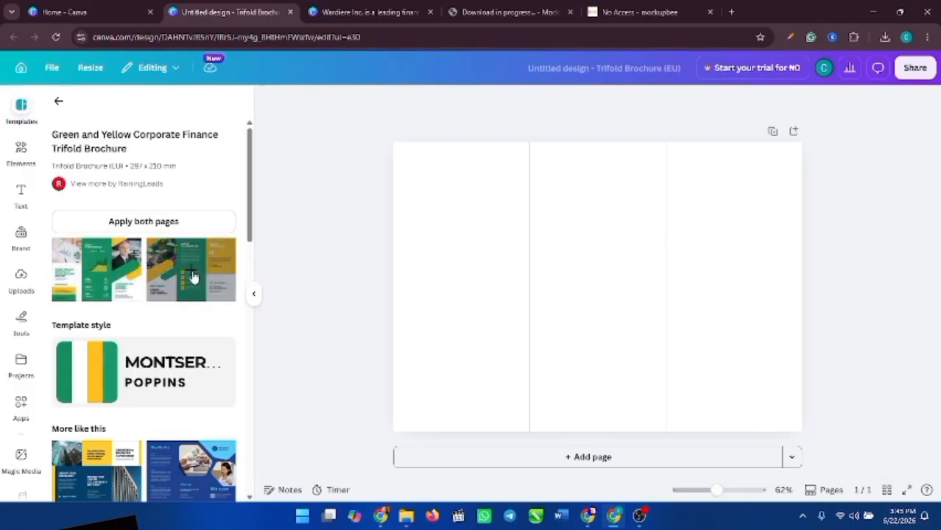
- Apply both pages of the Green and Yellow Corporate Finance template to the brochure
click(132, 223)
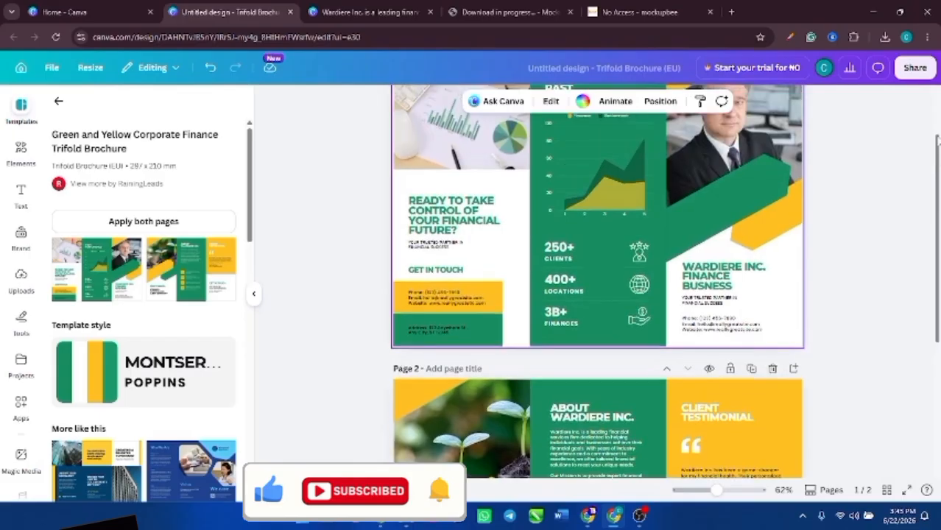
scroll(937, 140, up, 2)
drag(937, 129, 938, 302)
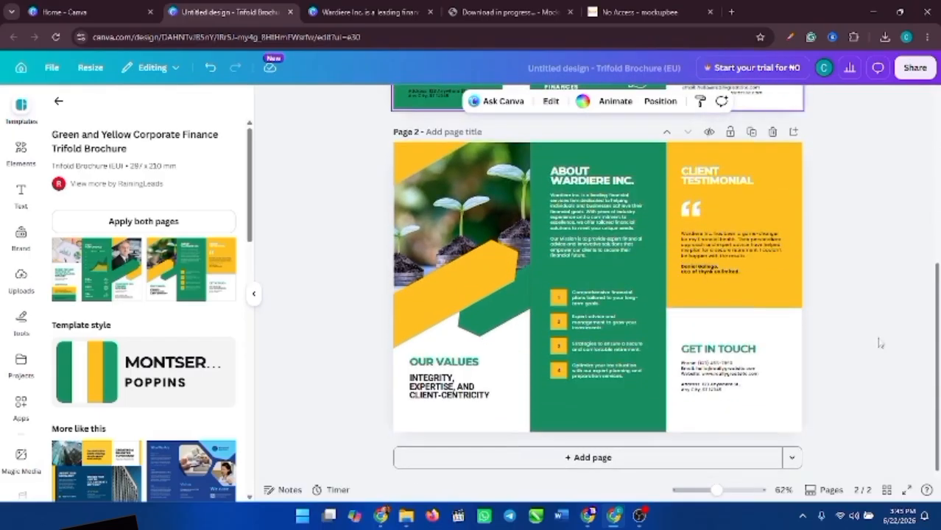
- Zoom the canvas to 83% and scroll through both brochure pages
drag(716, 491, 724, 493)
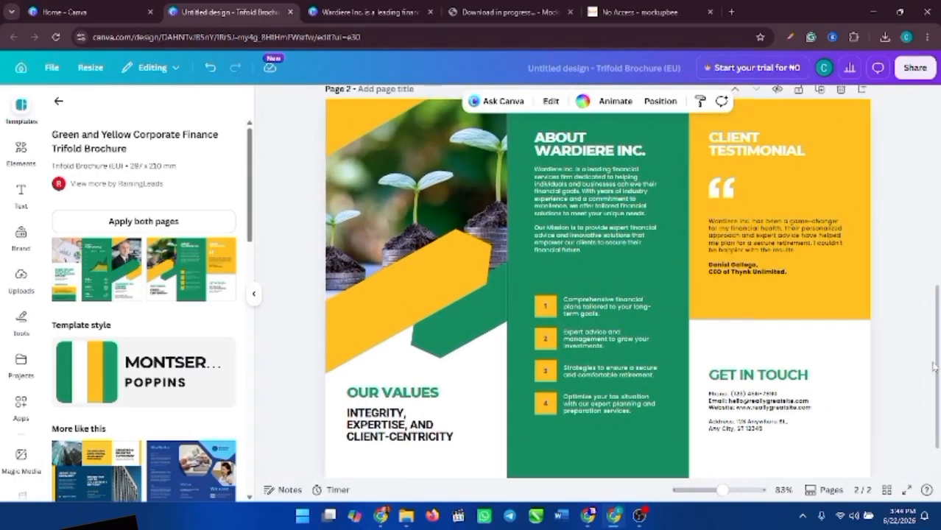
drag(934, 342, 932, 175)
drag(249, 222, 259, 305)
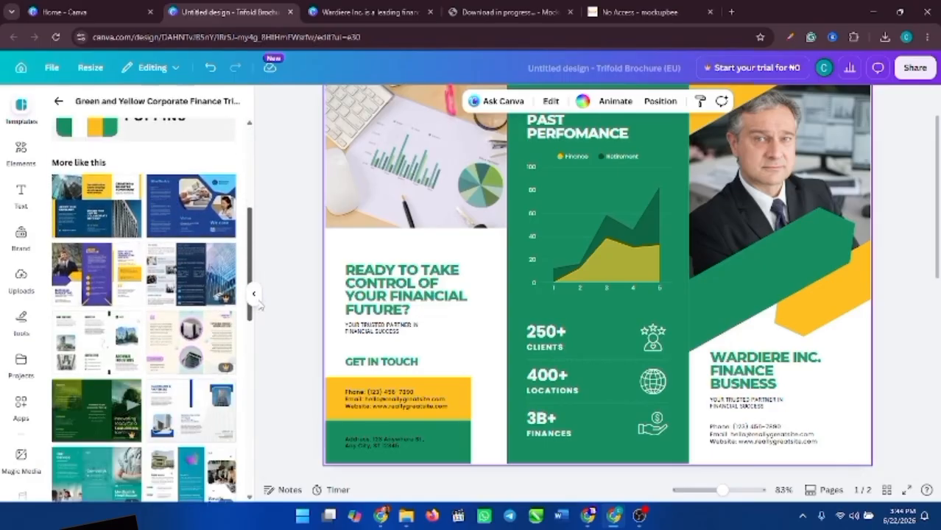
drag(259, 306, 251, 371)
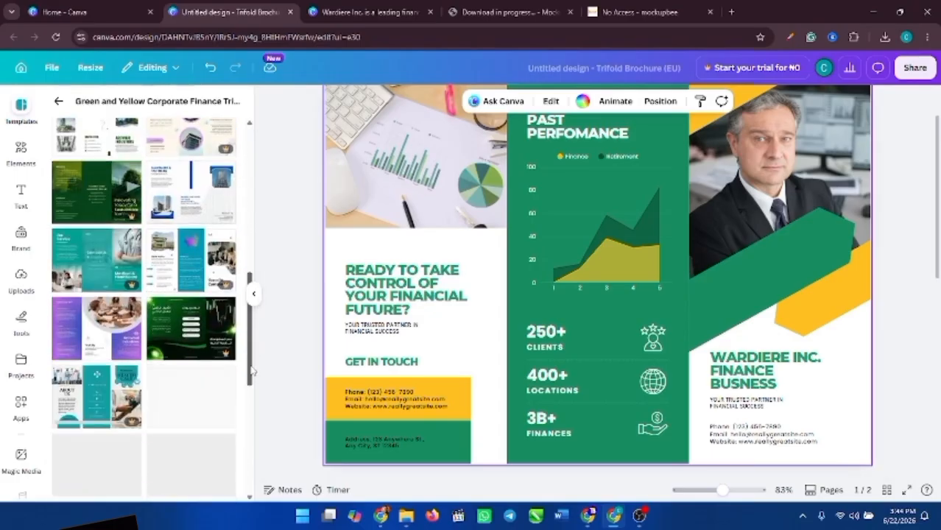
drag(251, 371, 251, 370)
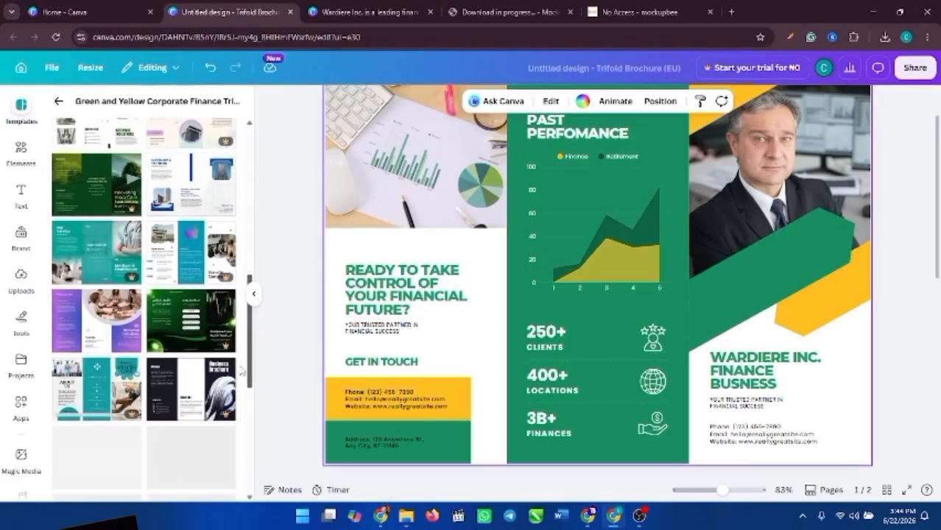
mouse_move(208, 254)
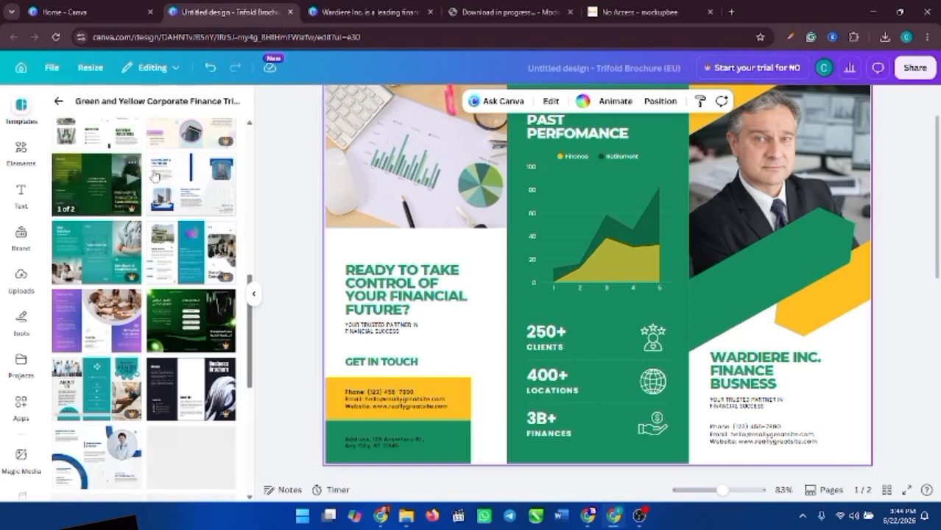
drag(251, 340, 245, 208)
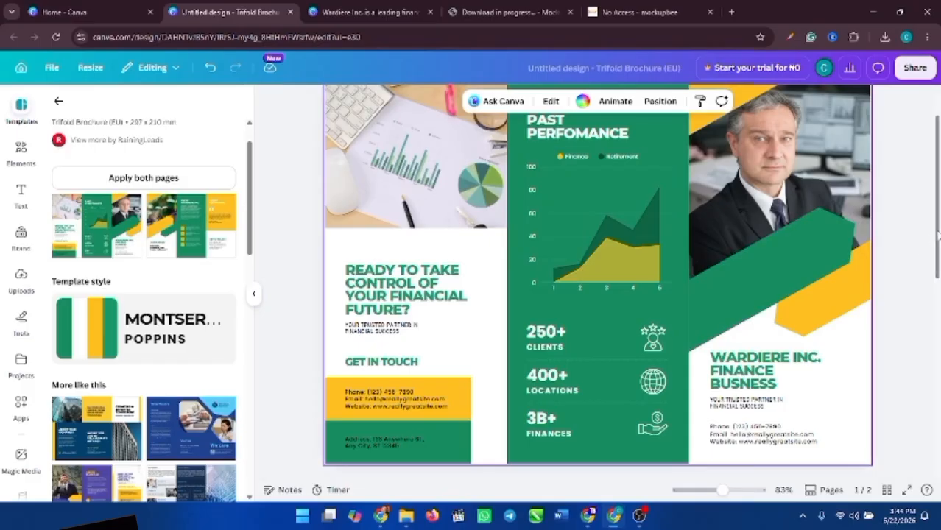
scroll(937, 234, up, 2)
scroll(937, 228, down, 1)
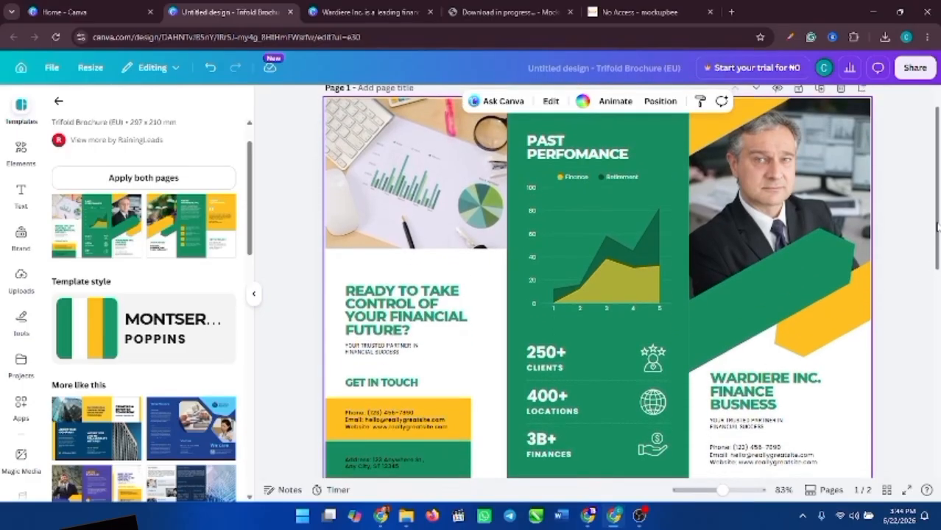
scroll(936, 228, up, 1)
scroll(937, 228, down, 1)
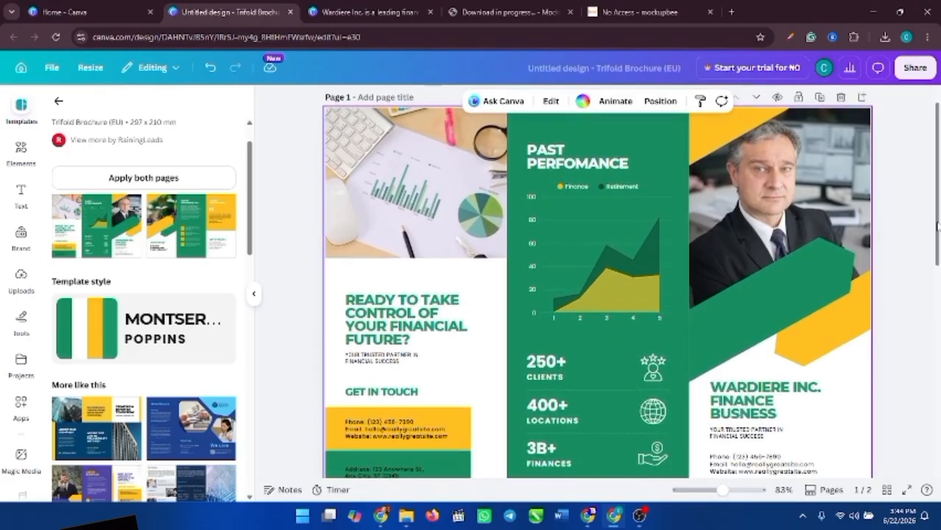
- Replace 'PAST' with 'BEST' in the middle-panel heading so it reads 'BEST PERFOMANCE'
click(551, 166)
double_click(568, 168)
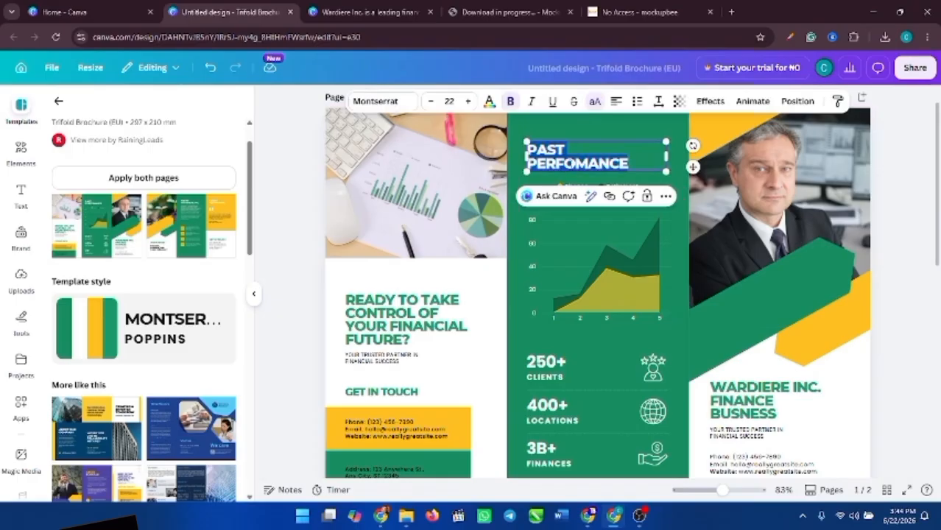
click(578, 162)
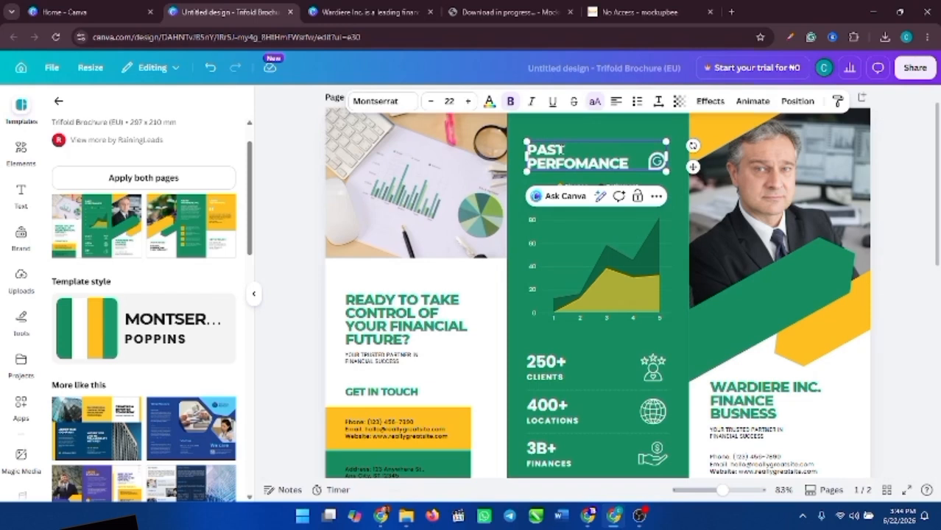
drag(564, 150, 527, 150)
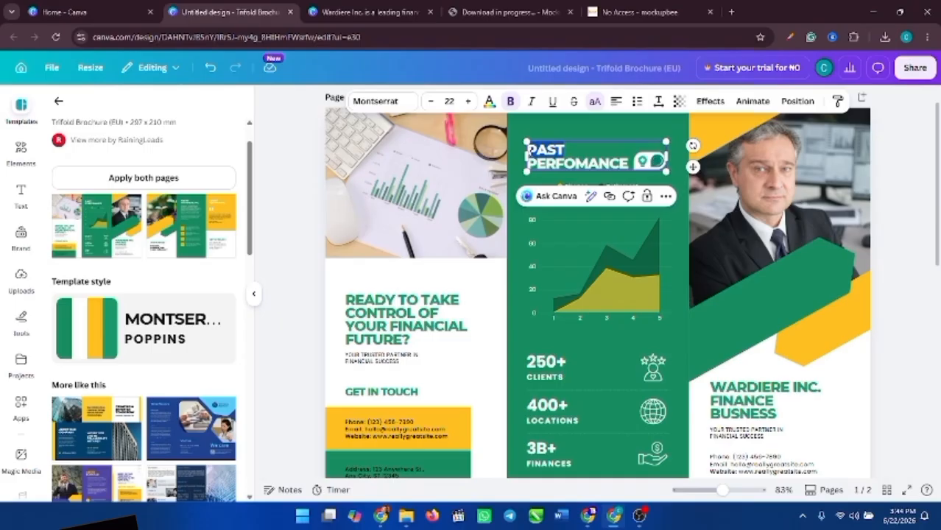
text(BEST)
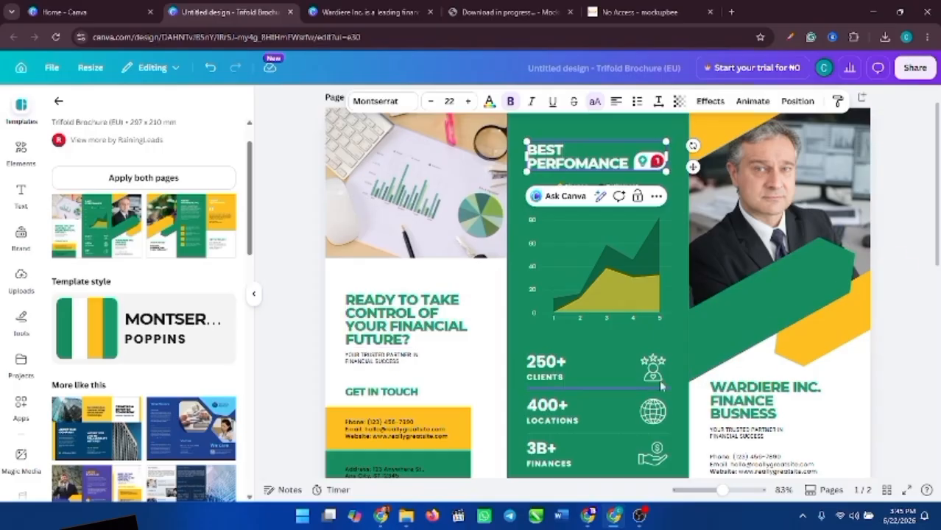
scroll(938, 208, down, 1)
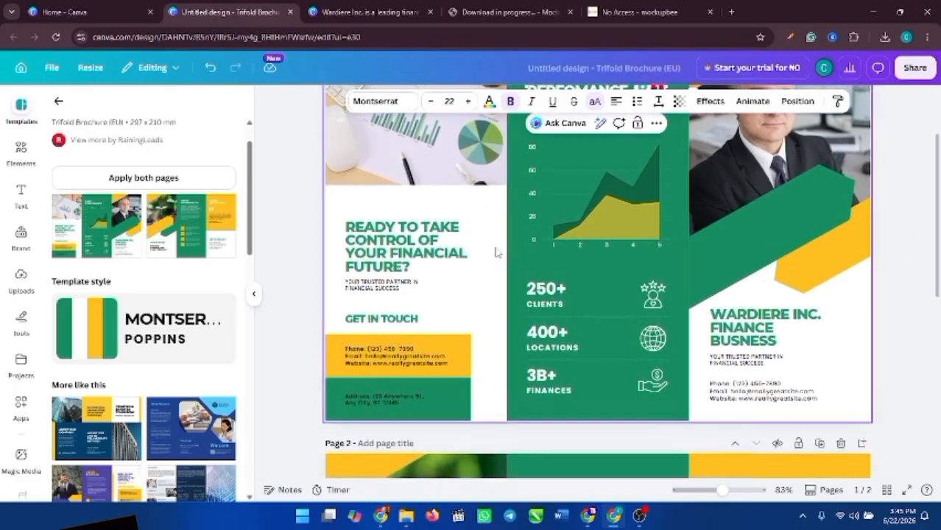
- Change the word FUTURE to LIFE in the READY TO TAKE CONTROL headline
click(423, 252)
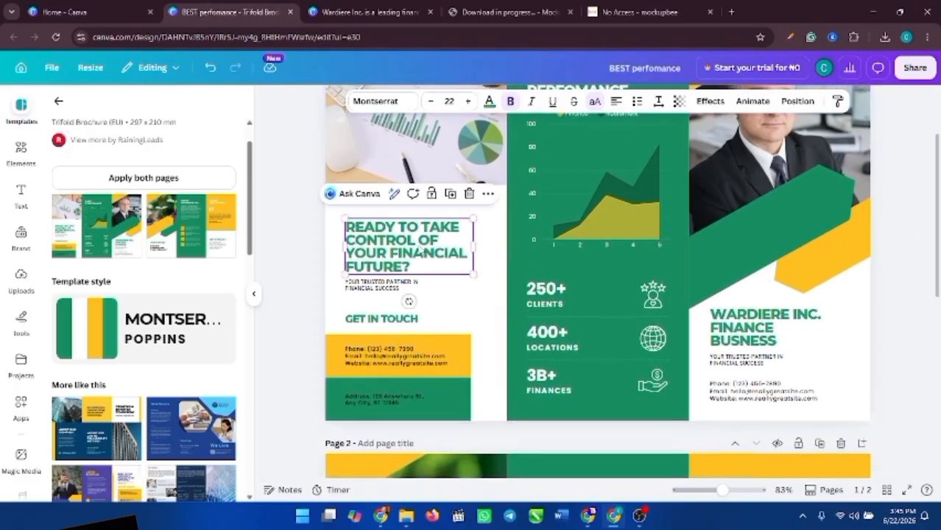
double_click(369, 249)
click(389, 240)
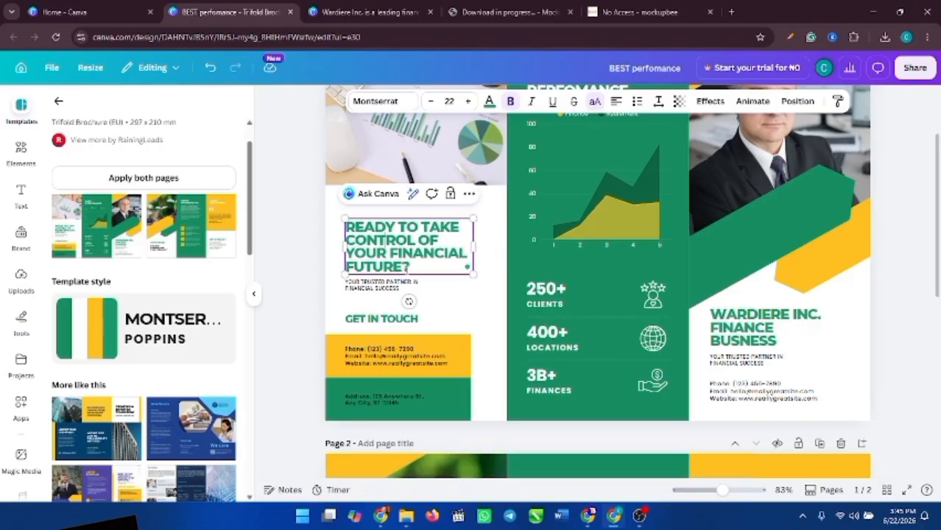
drag(409, 266, 344, 267)
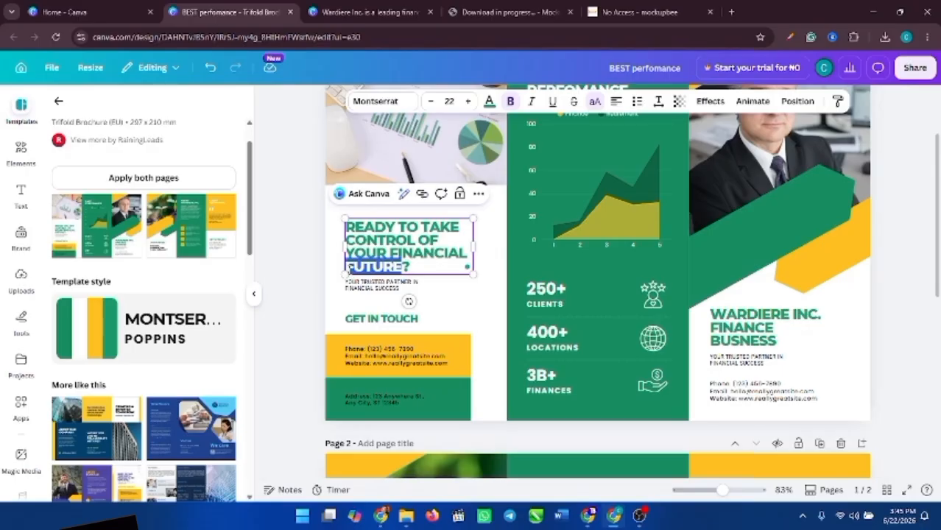
text(LIFE)
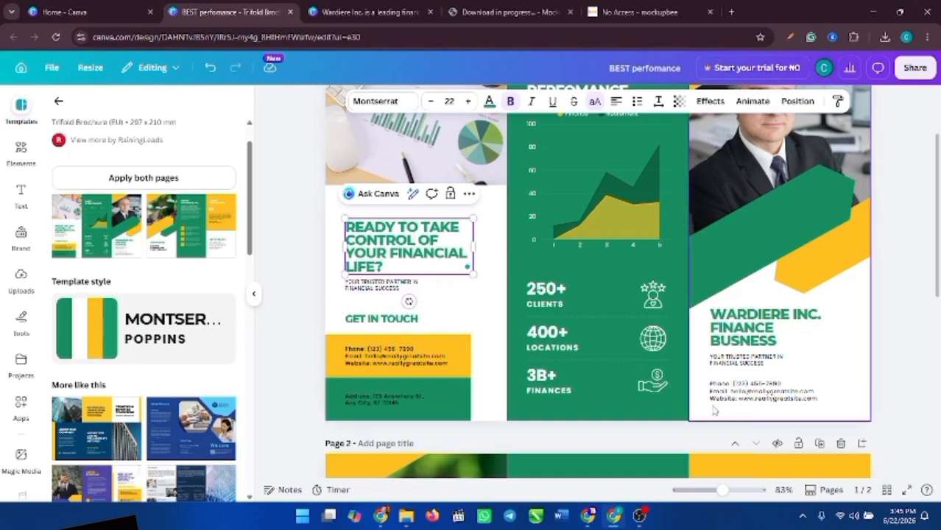
- Adjust the zoom and scroll down page 1 to the Get in Touch contact box
drag(728, 489, 732, 490)
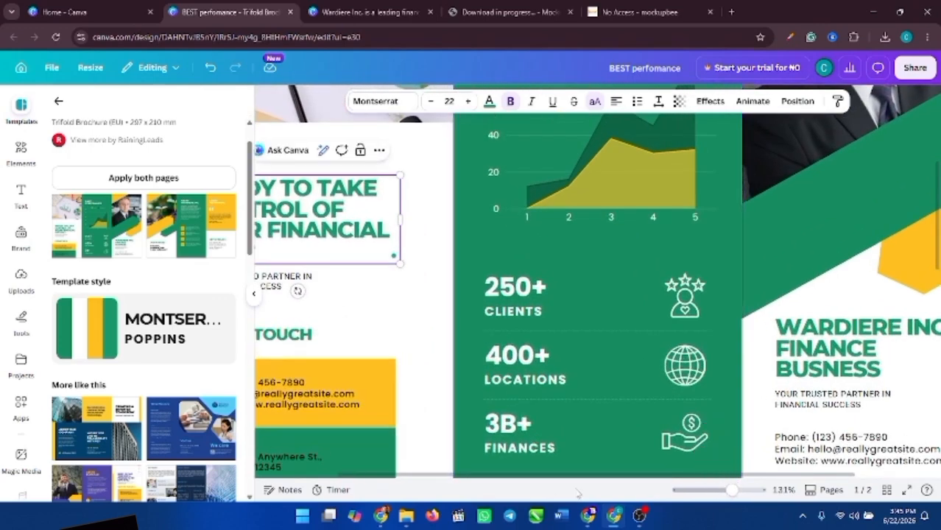
drag(504, 479, 456, 478)
click(320, 292)
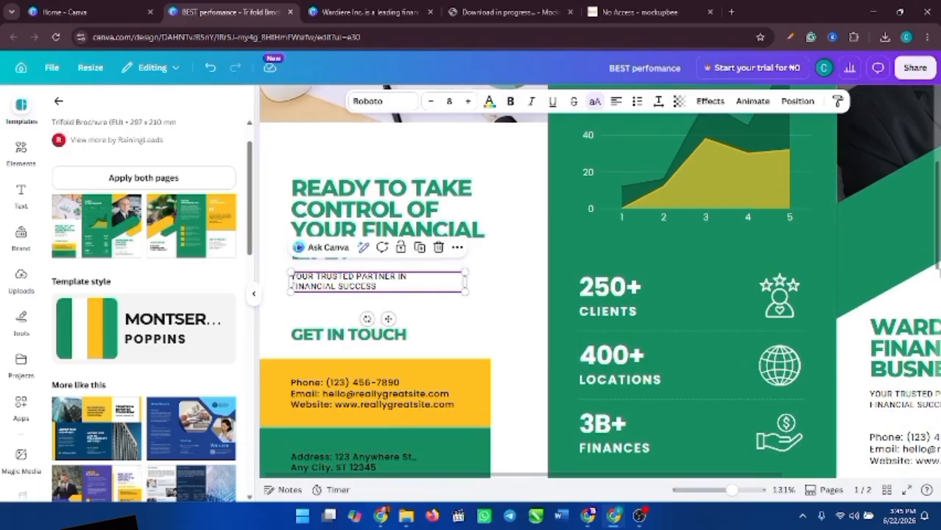
scroll(652, 333, down, 2)
scroll(598, 282, down, 1)
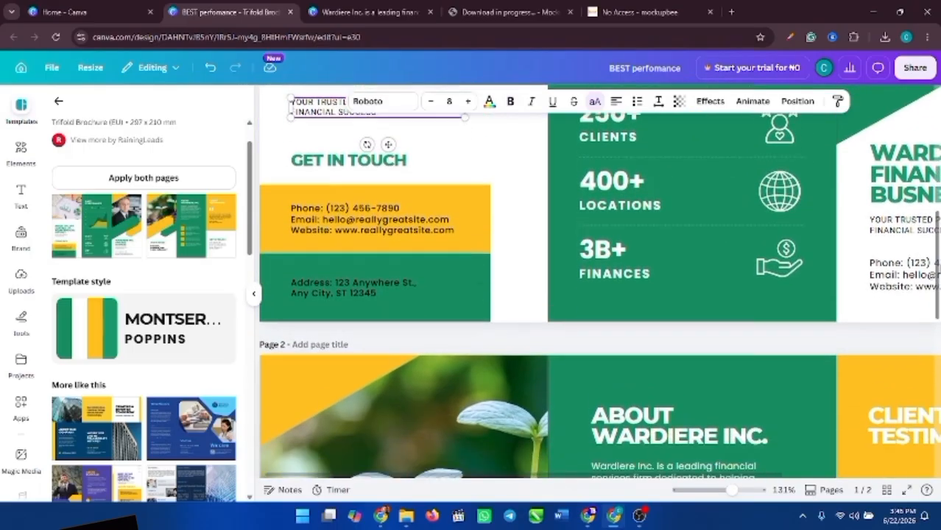
- Replace the Get in Touch phone number with the company's new phone number
click(340, 217)
double_click(340, 213)
click(365, 208)
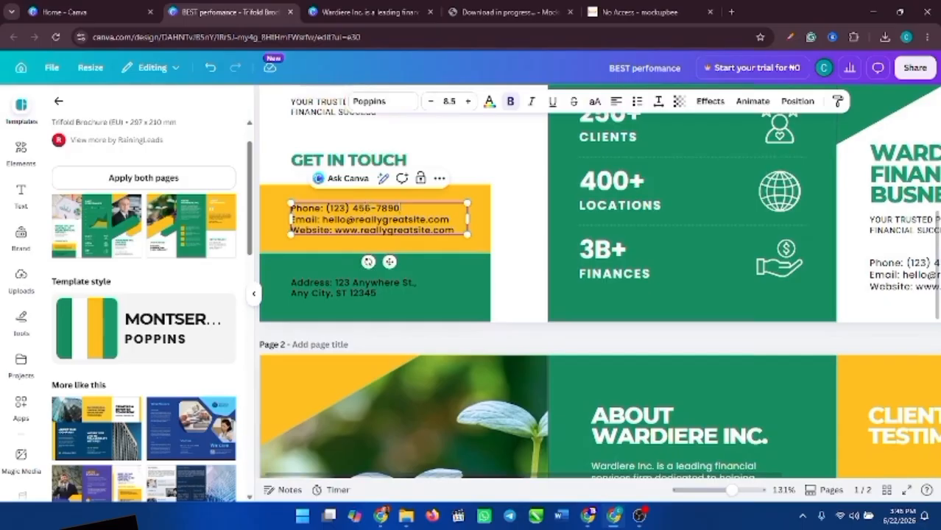
key(BackSpace)
key(BackSpace)
key(BackSpace)
key(BackSpace)
click(330, 208)
key(BackSpace)
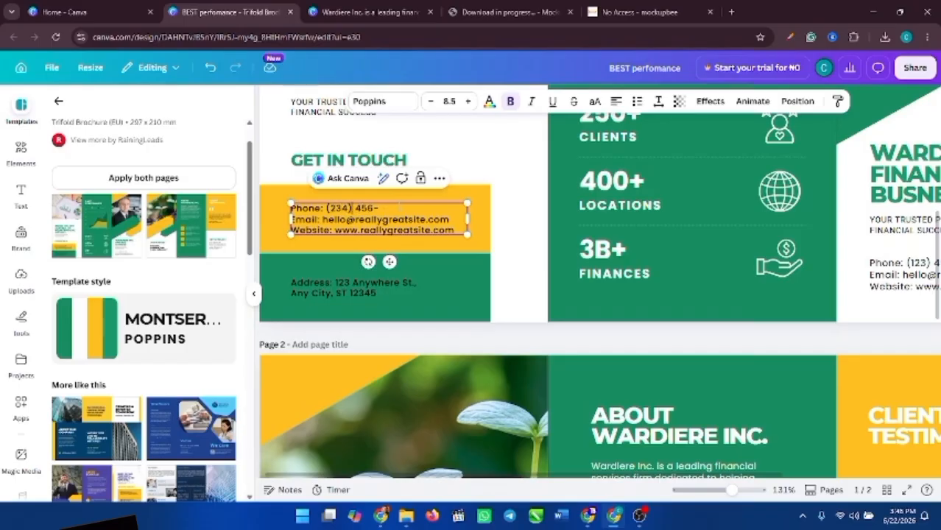
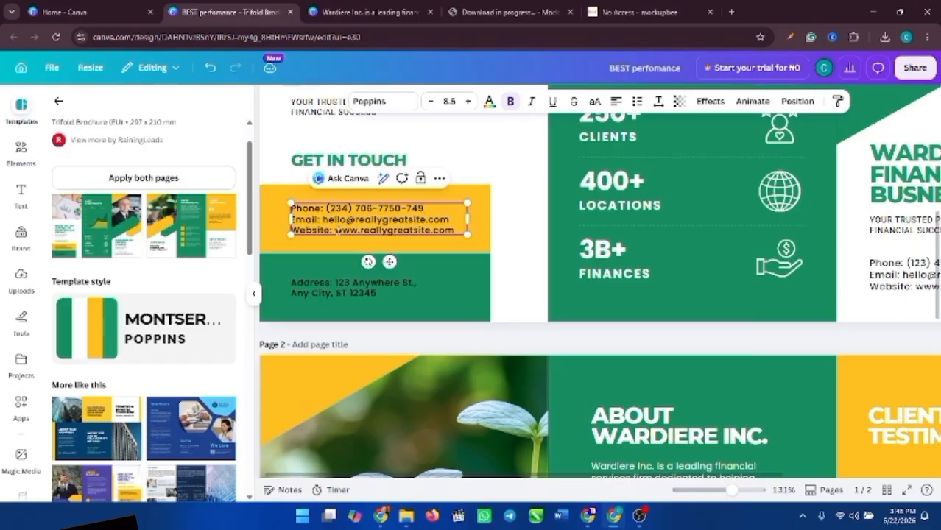
- Update the e-mail domain and website to the new company domain, then select all contact lines
drag(356, 219, 425, 220)
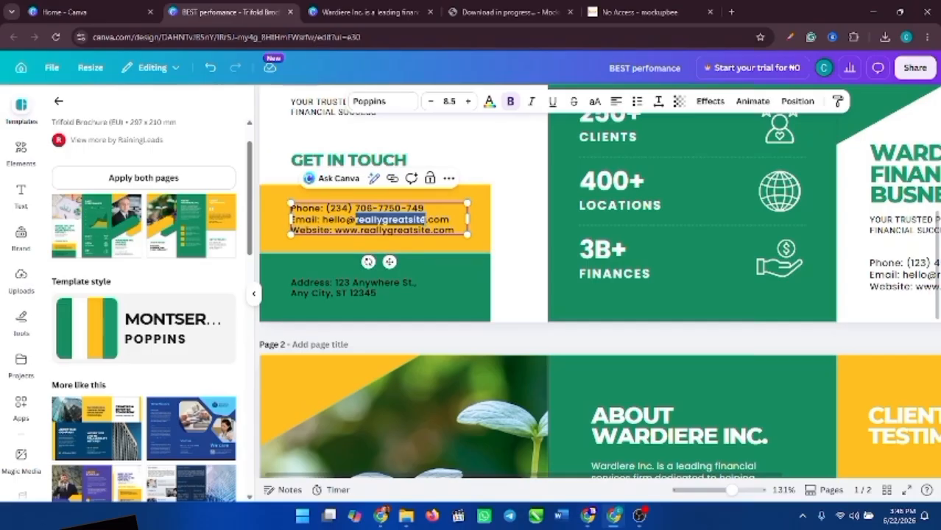
text(UNWA)
key(BackSpace)
key(BackSpace)
key(BackSpace)
key(BackSpace)
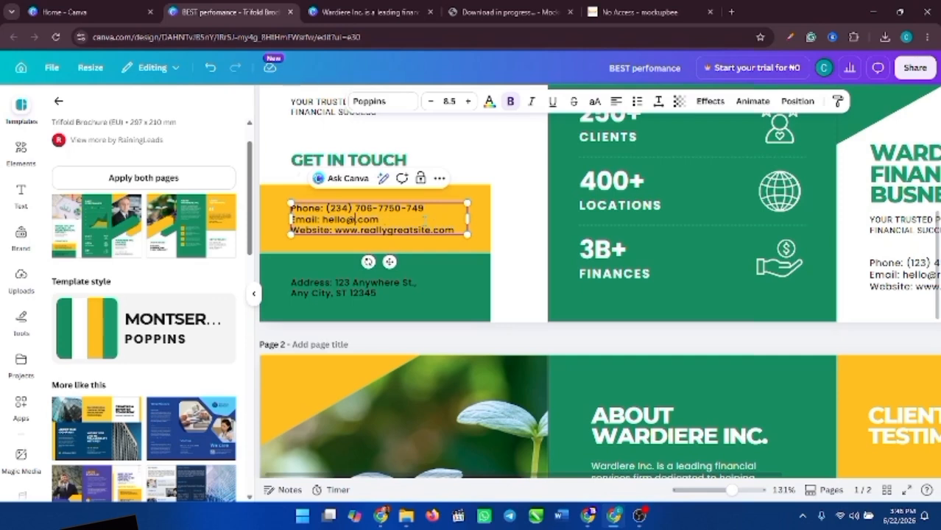
text(unwa)
text(nd)
key(BackSpace)
key(BackSpace)
key(BackSpace)
key(BackSpace)
key(BackSpace)
key(BackSpace)
key(BackSpace)
key(BackSpace)
key(BackSpace)
key(BackSpace)
key(BackSpace)
key(BackSpace)
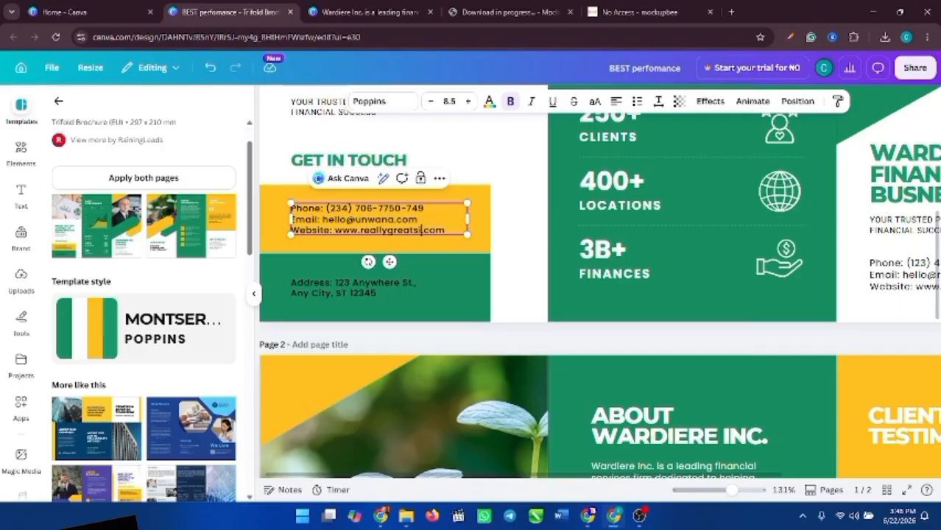
key(BackSpace)
key(BackSpace)
key(BackSpace)
key(BackSpace)
key(BackSpace)
key(BackSpace)
key(BackSpace)
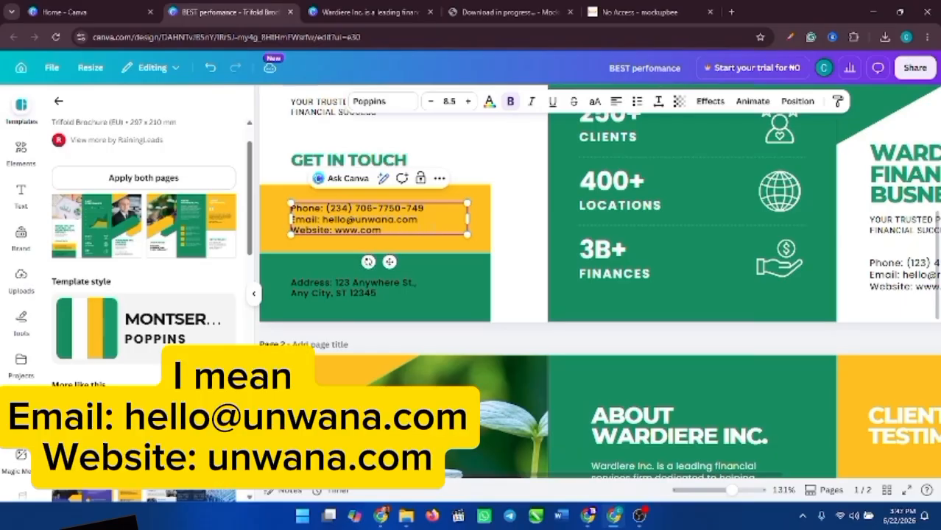
text(unwana)
double_click(360, 230)
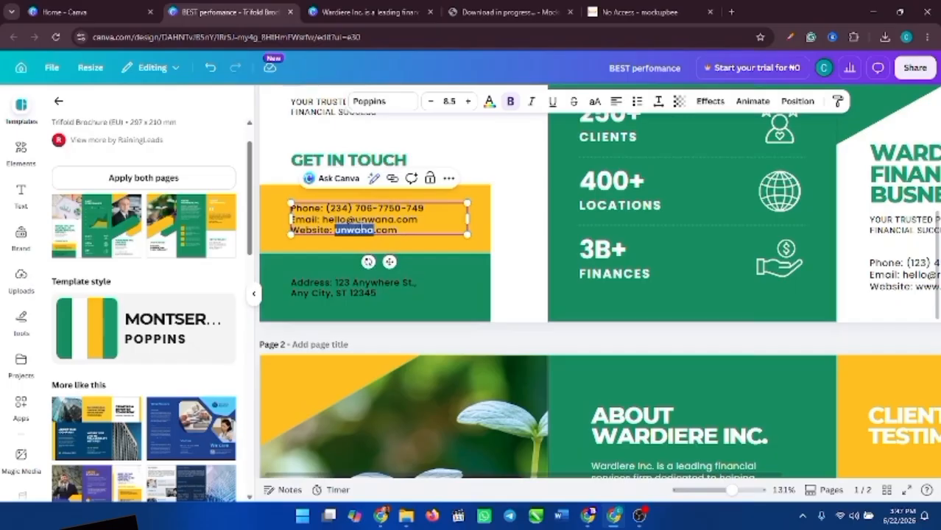
key(ctrl+a)
key(ctrl+c)
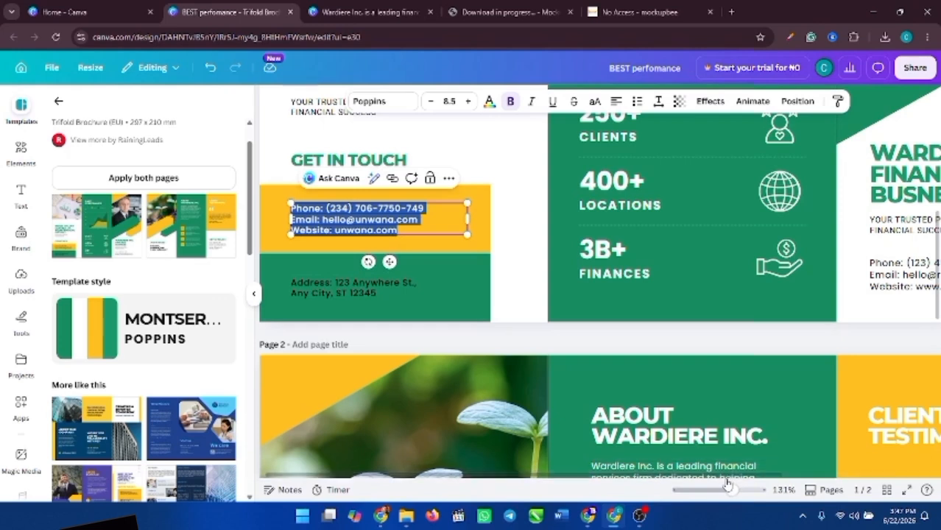
scroll(731, 477, right, 1)
scroll(731, 477, right, 5)
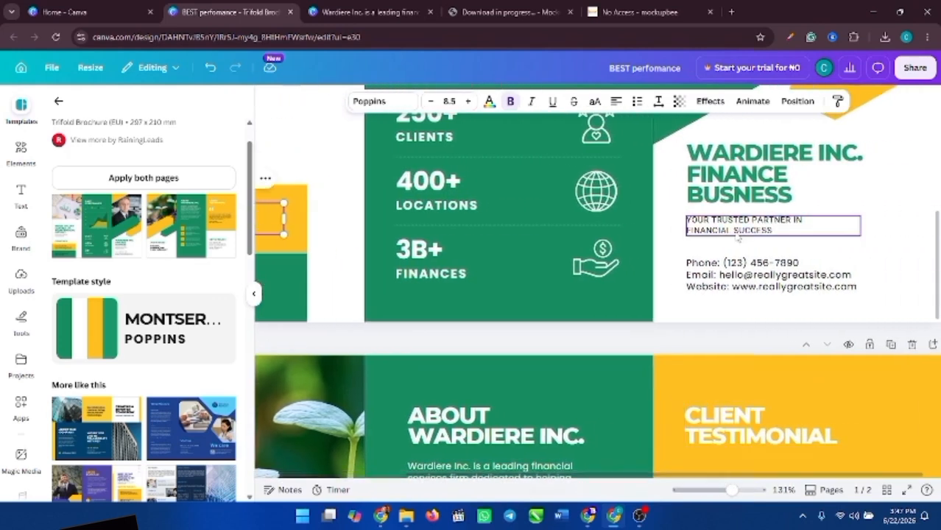
- Paste the new phone, e-mail and website over the cover panel's contact lines, removing the extra empty line
click(730, 259)
triple_click(733, 262)
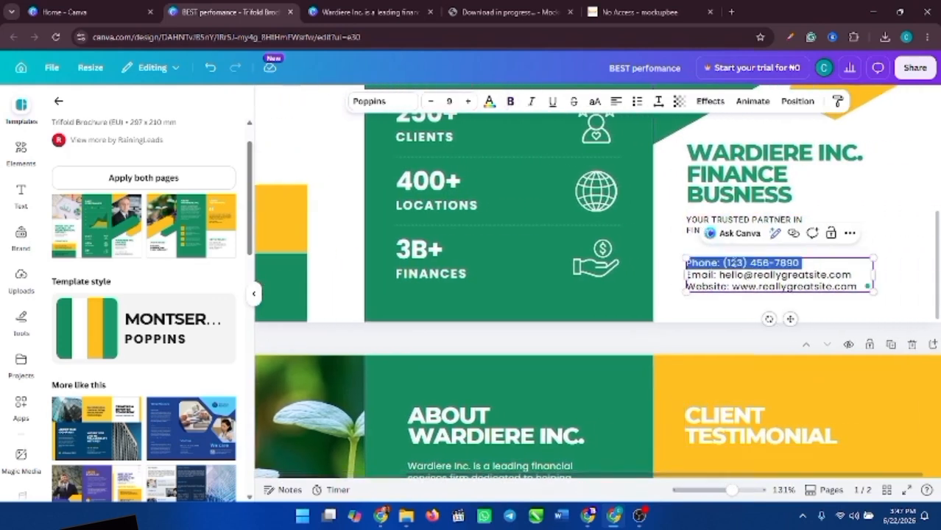
triple_click(720, 273)
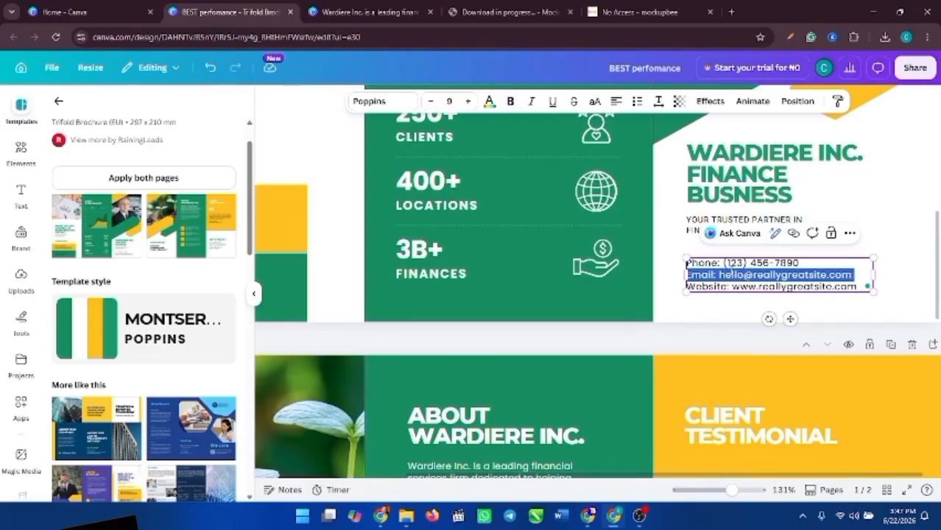
key(ctrl+a)
key(ctrl+v)
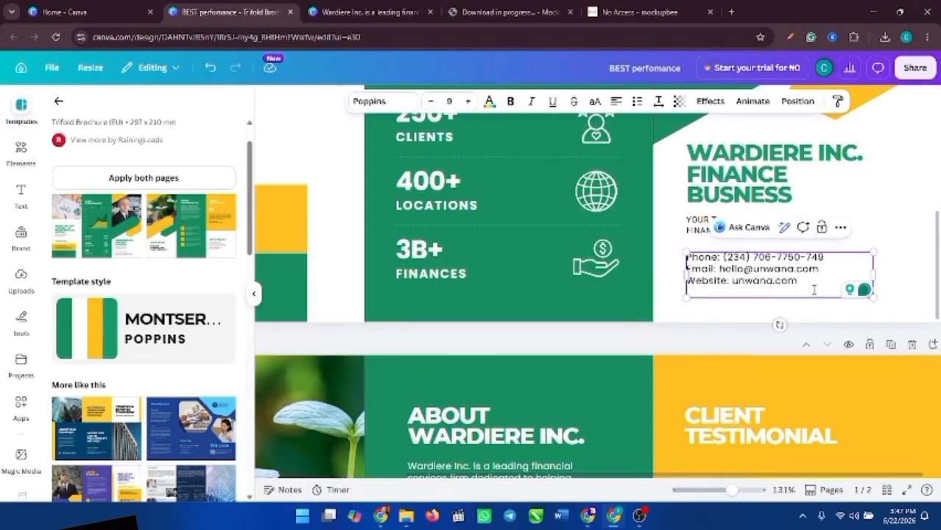
key(BackSpace)
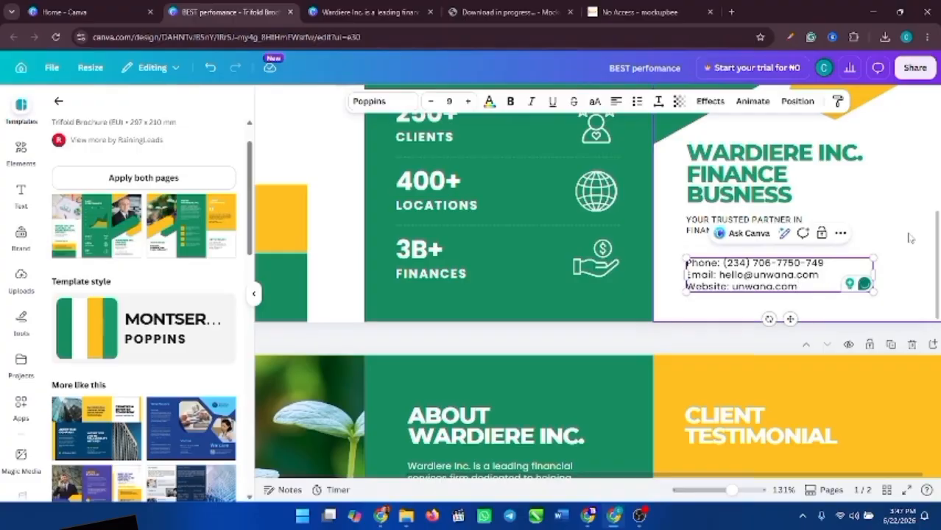
drag(938, 243, 939, 391)
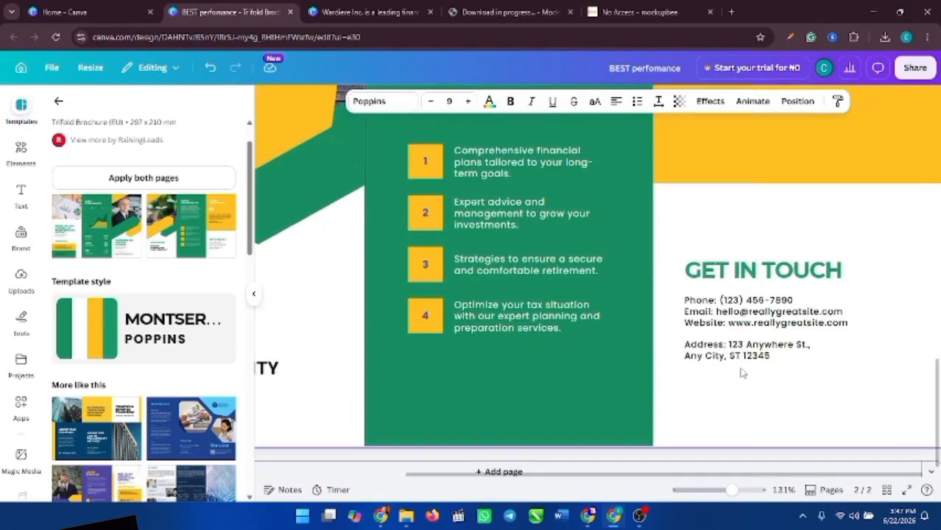
- Paste the new contact details over page 2's Get in Touch lines
triple_click(762, 312)
key(ctrl+a)
key(ctrl+v)
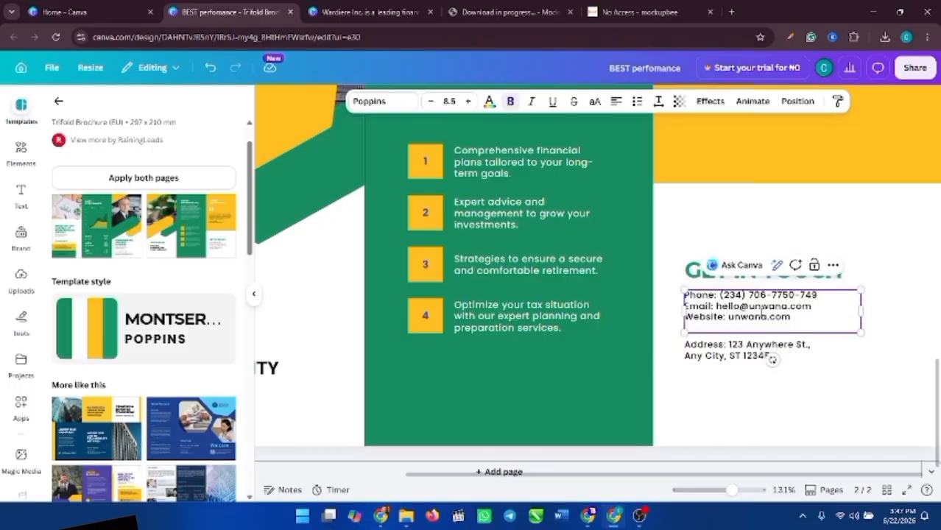
click(736, 350)
triple_click(736, 349)
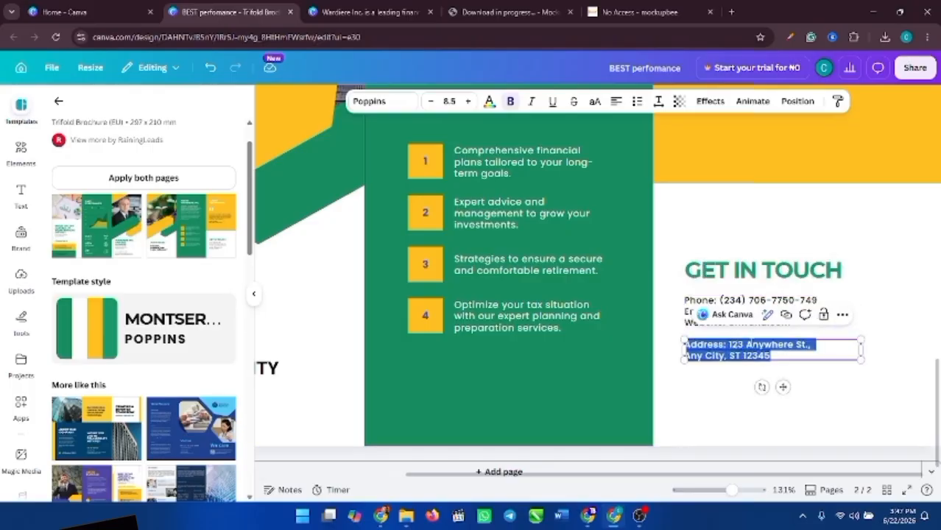
click(746, 345)
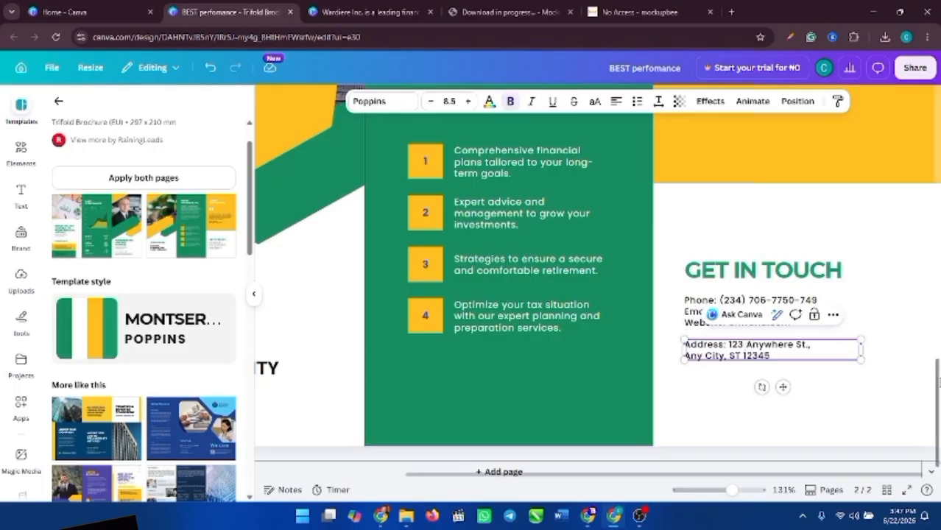
- Zoom out to about 47% so both brochure pages show together
scroll(937, 382, down, 1)
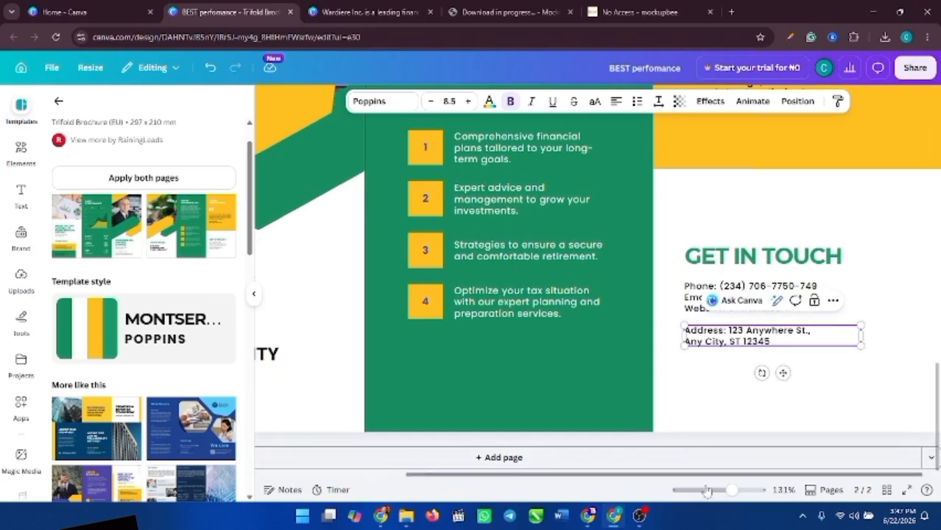
drag(668, 477, 505, 492)
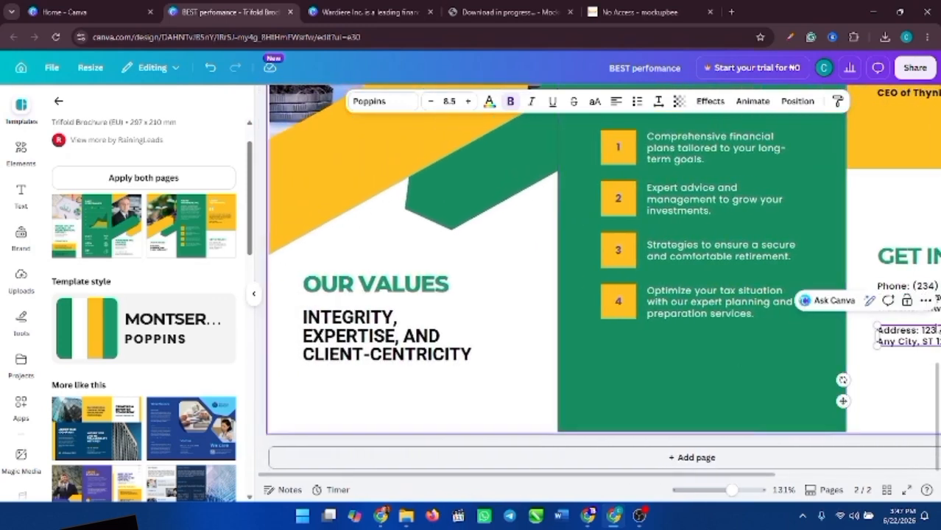
drag(731, 489, 711, 491)
- Zoom back in on page 1 and select the man's photo in the right-hand cover panel
click(904, 289)
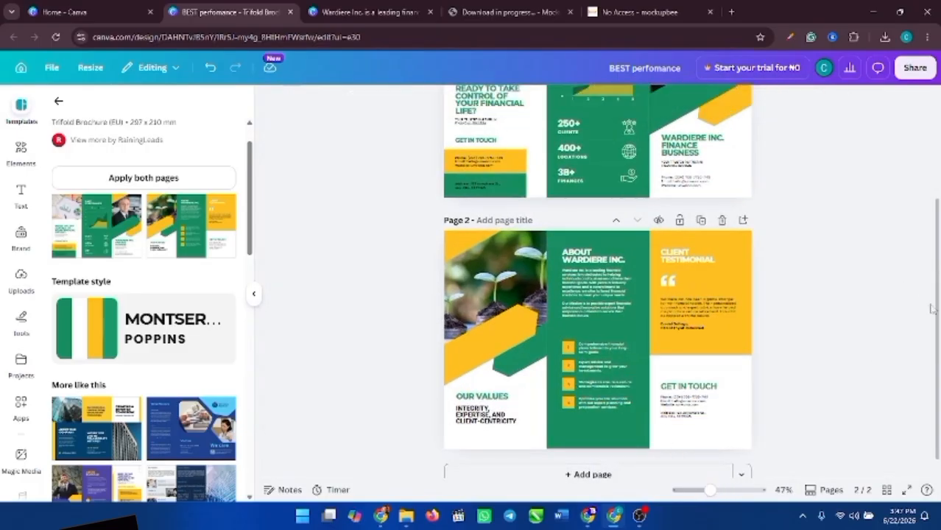
scroll(937, 310, up, 3)
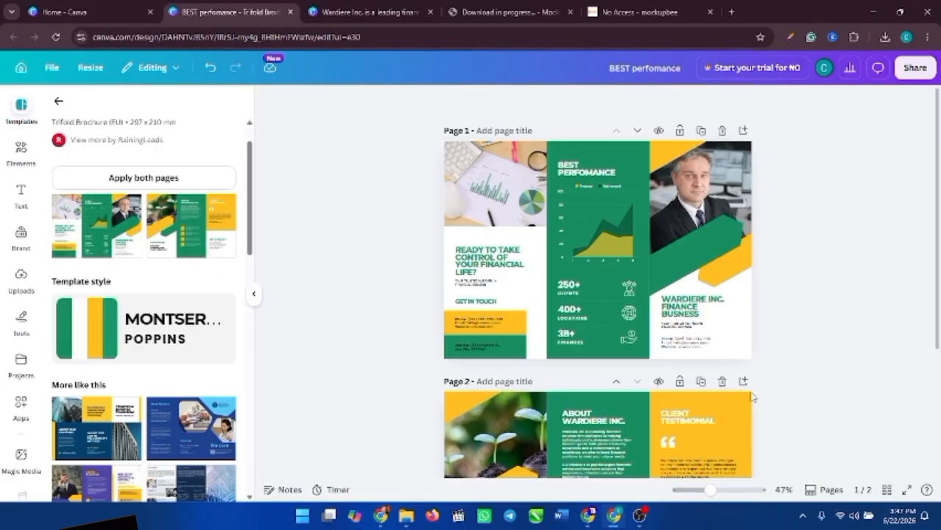
drag(707, 490, 723, 490)
drag(937, 289, 937, 224)
click(768, 254)
mouse_move(768, 254)
mouse_down()
mouse_move(854, 215)
mouse_move(730, 273)
mouse_move(751, 243)
mouse_move(769, 249)
mouse_up()
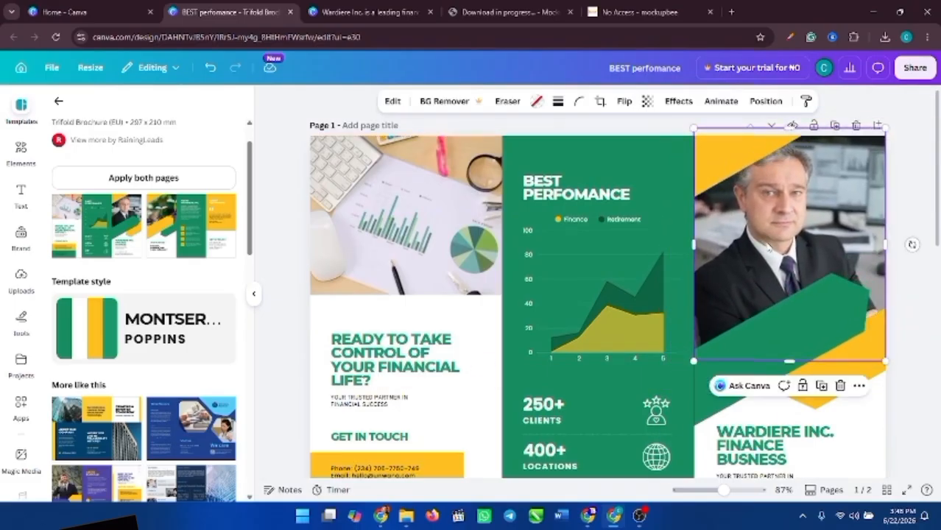
- Delete the man's photo and drop an uploaded pointing-man portrait into the empty frame
key(Delete)
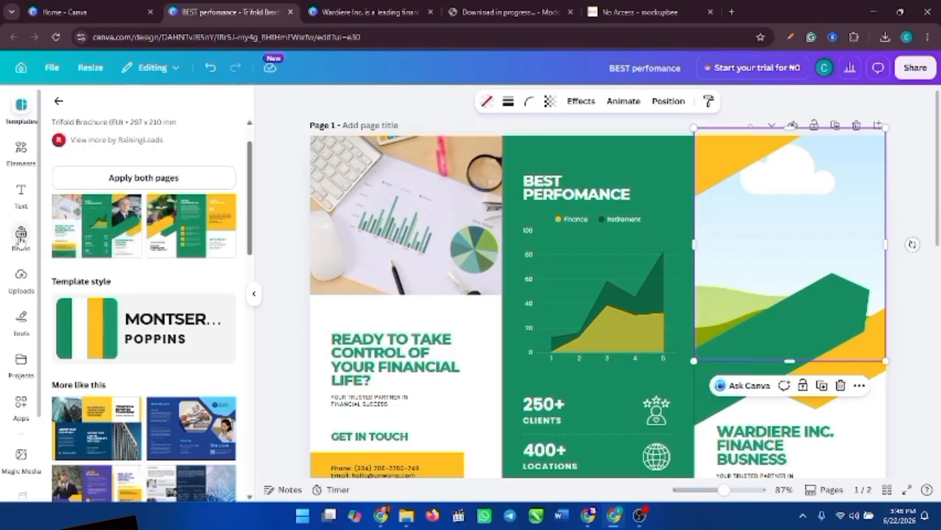
click(21, 278)
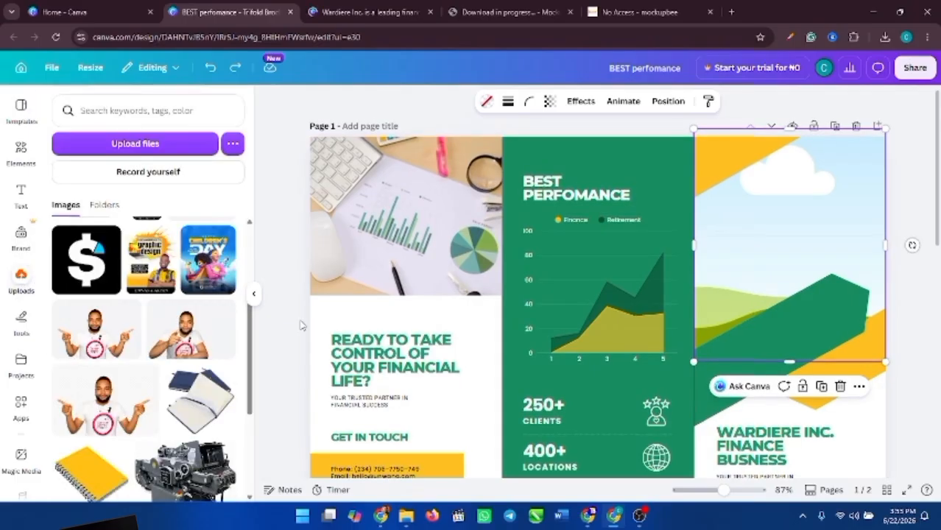
drag(185, 340, 806, 196)
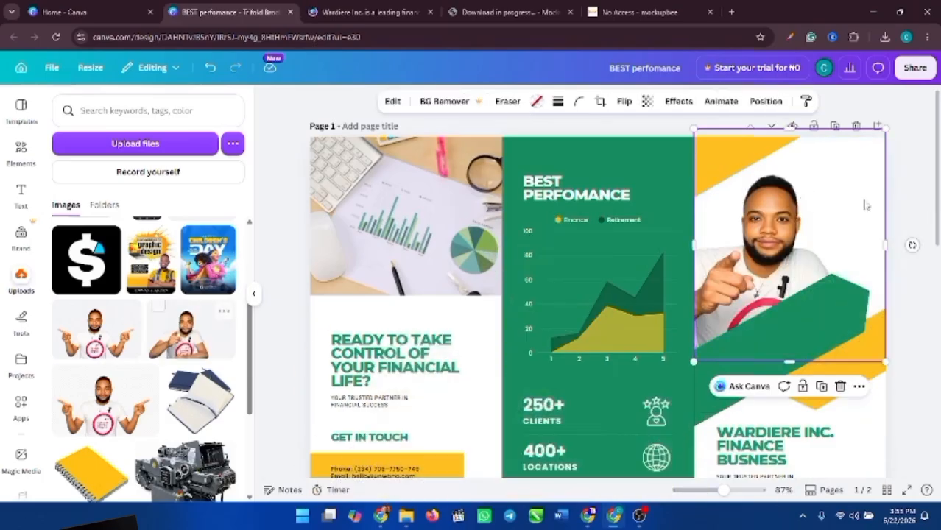
click(929, 341)
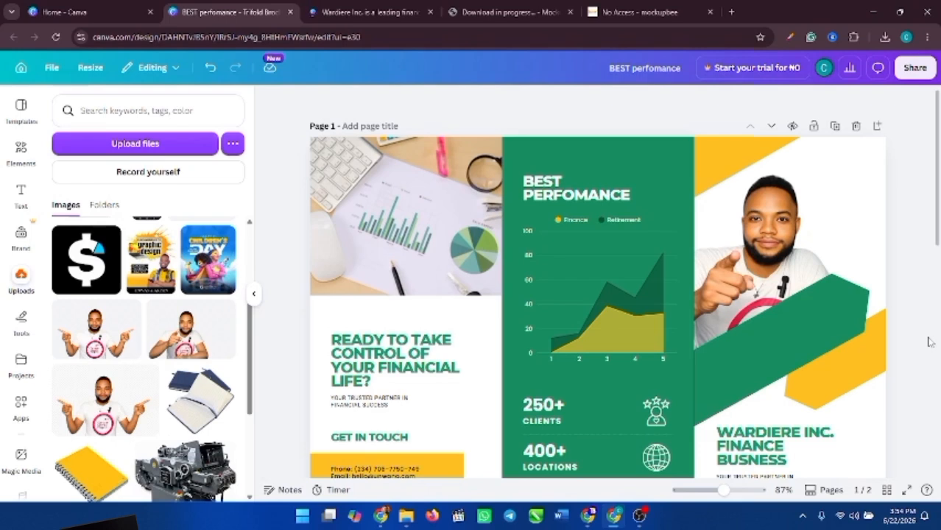
drag(785, 253, 804, 239)
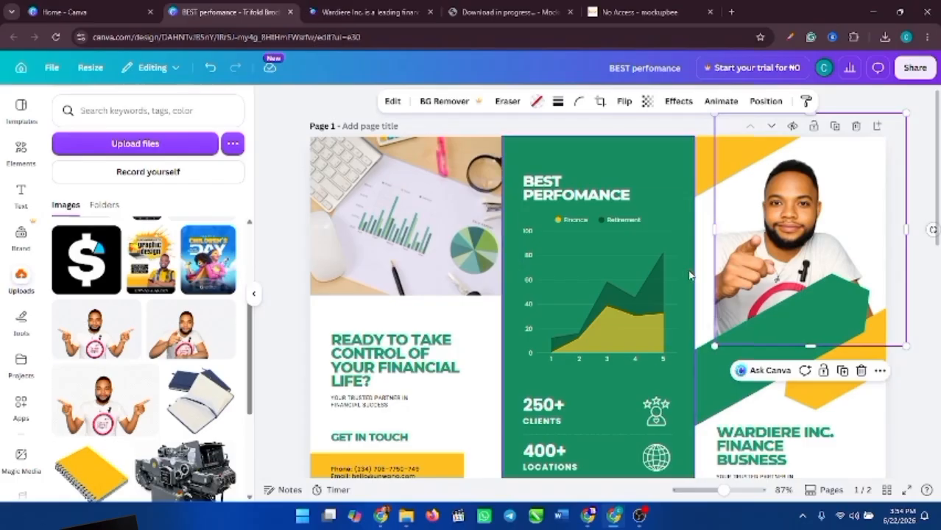
drag(752, 259, 733, 256)
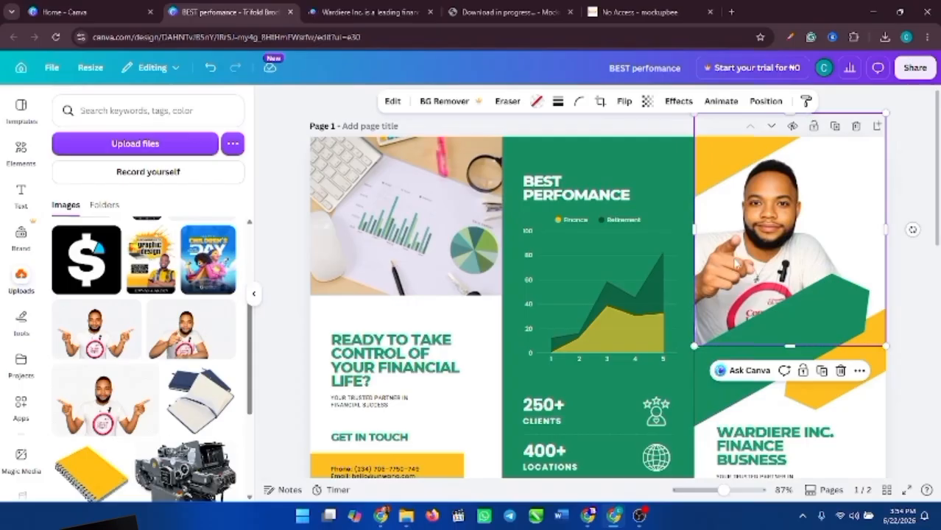
- Undo to restore the original businessman photo, then scroll down to page 2
click(899, 295)
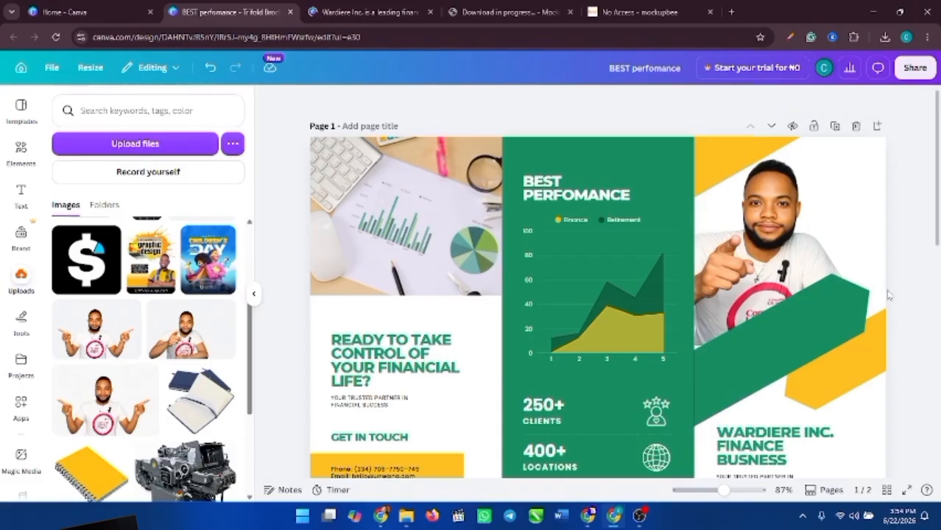
key(ctrl+z)
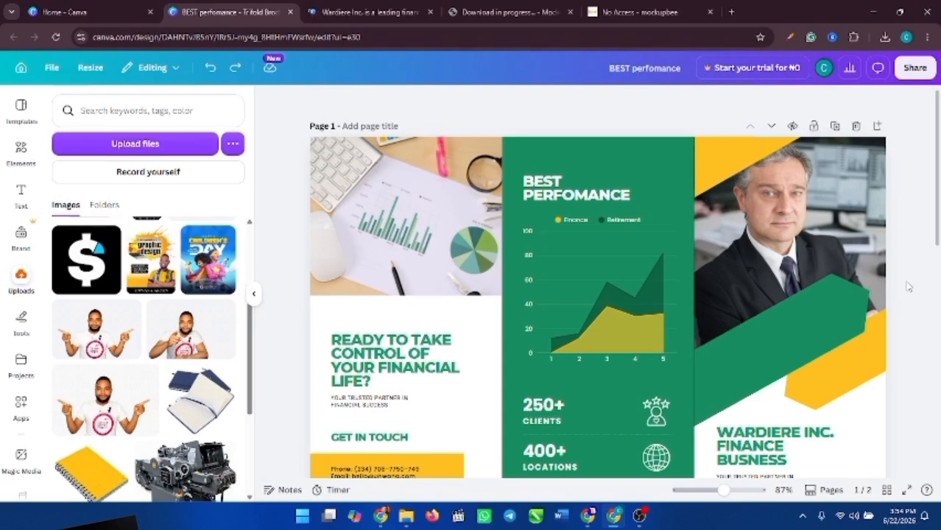
click(812, 245)
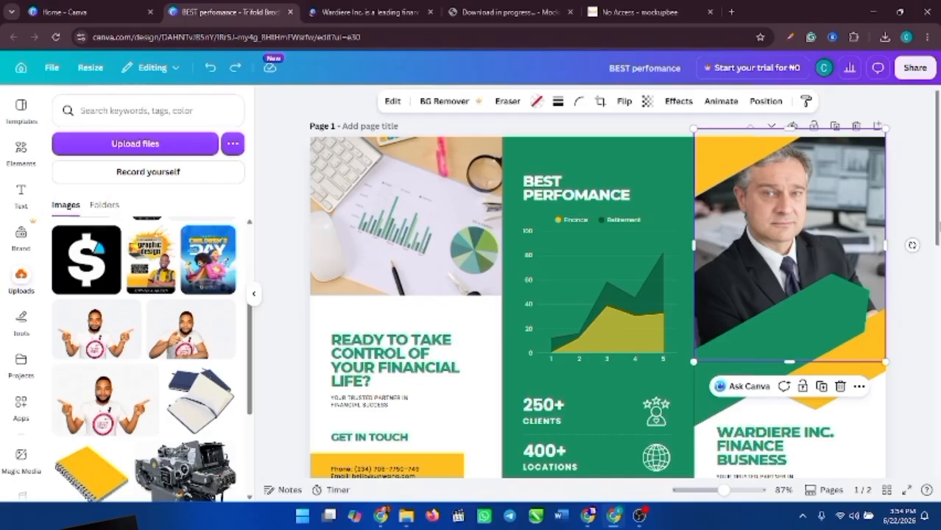
drag(936, 230, 937, 372)
click(591, 327)
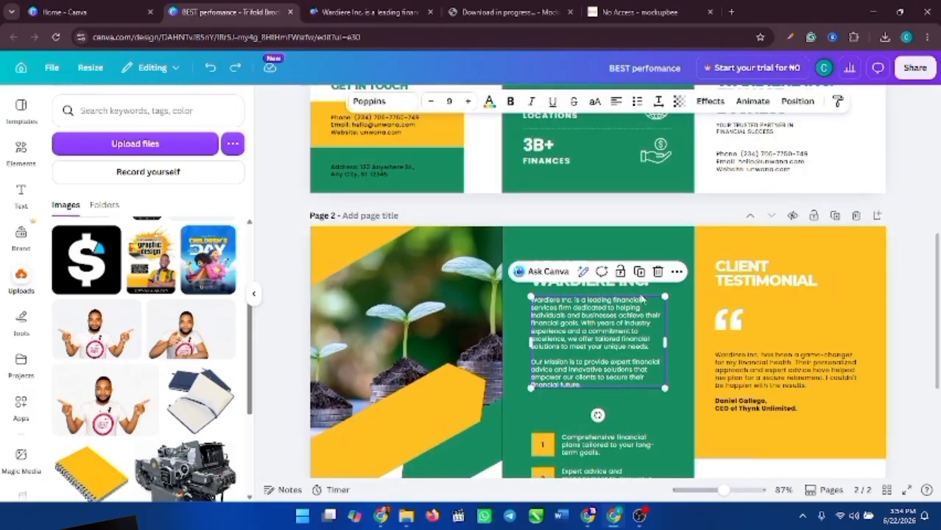
drag(722, 490, 734, 489)
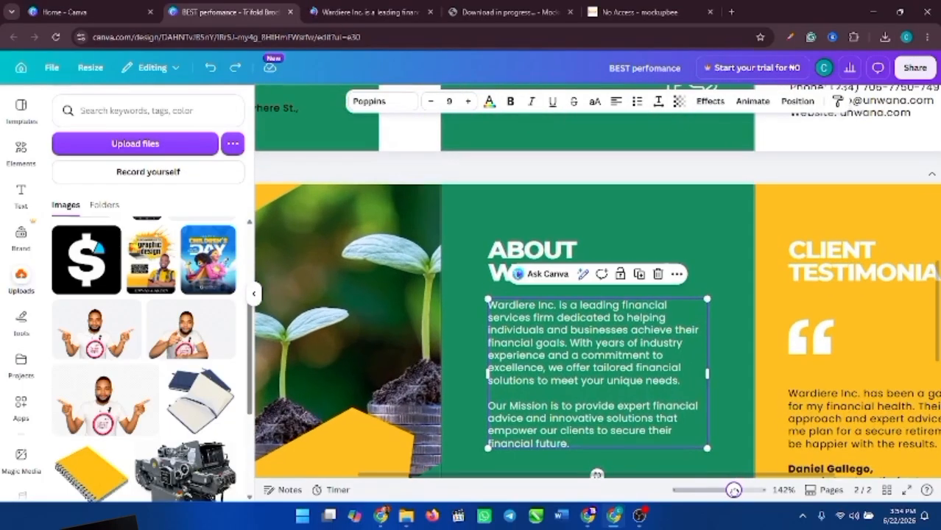
click(795, 179)
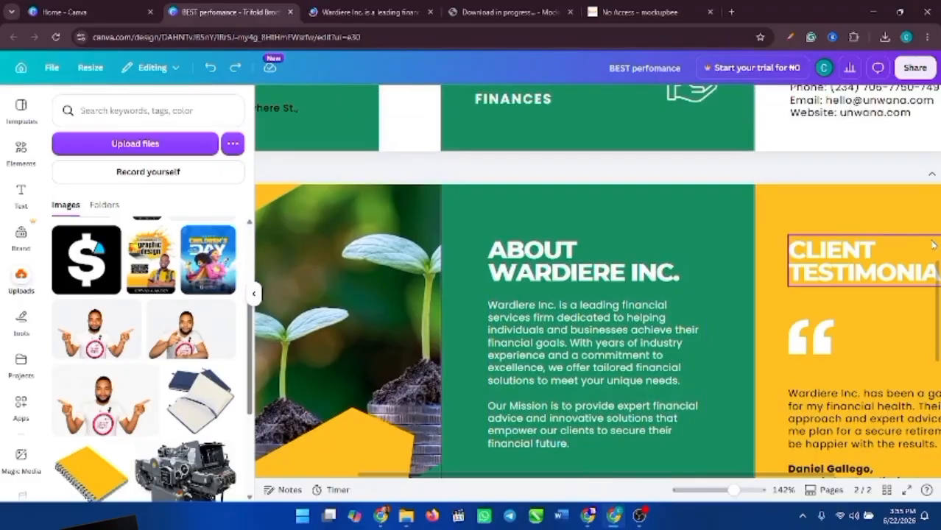
scroll(874, 294, down, 3)
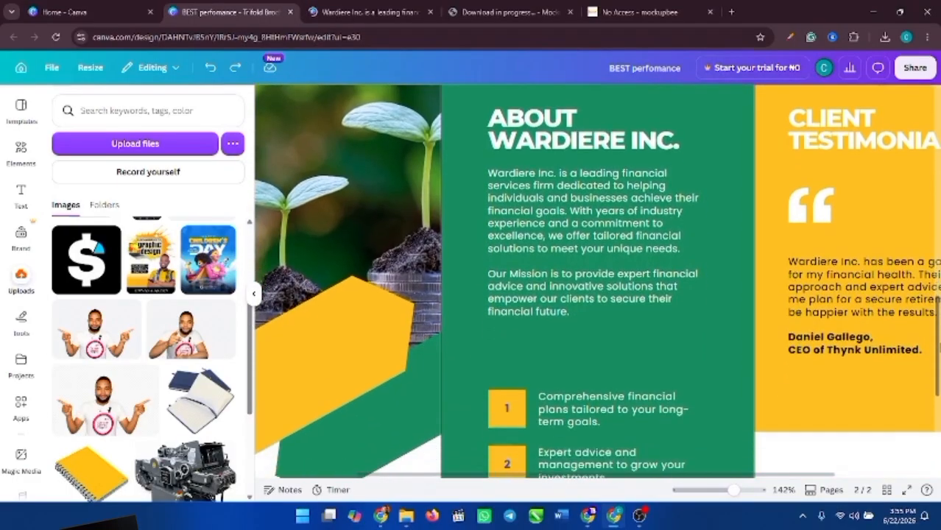
click(874, 290)
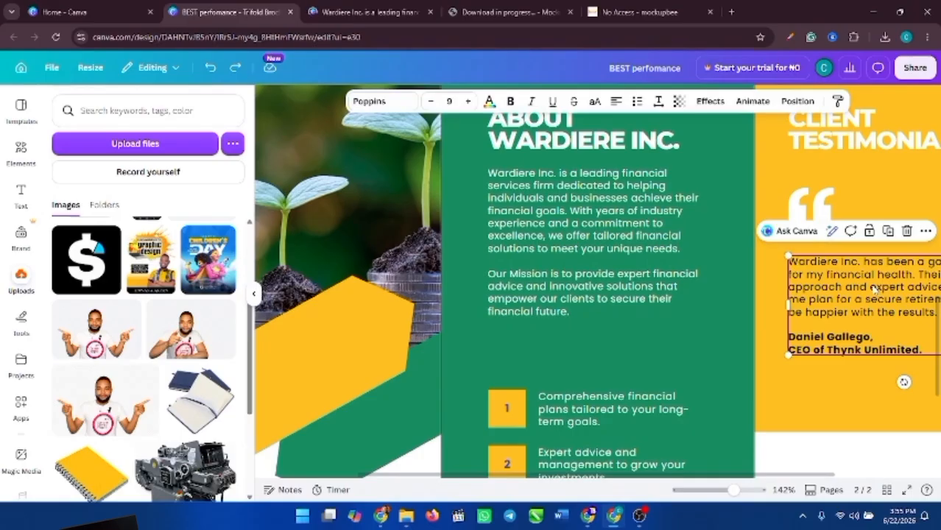
click(605, 234)
double_click(605, 234)
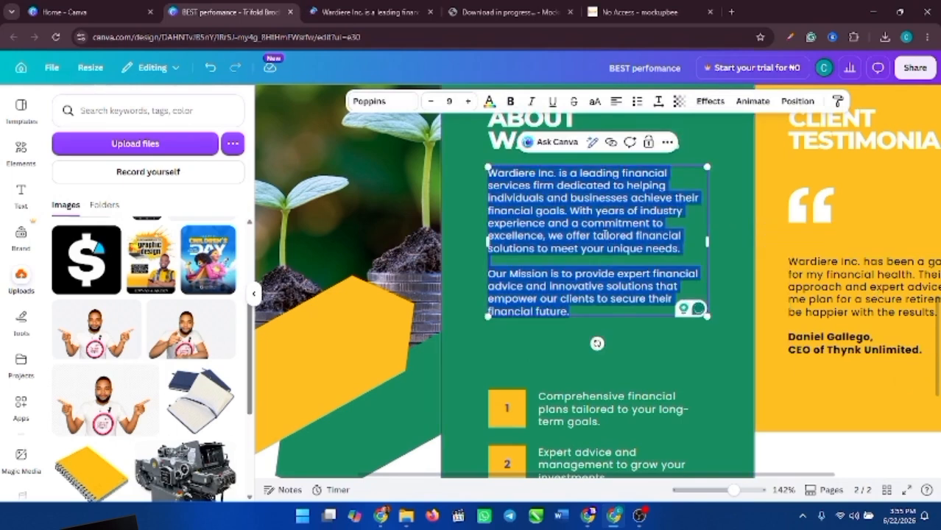
double_click(919, 317)
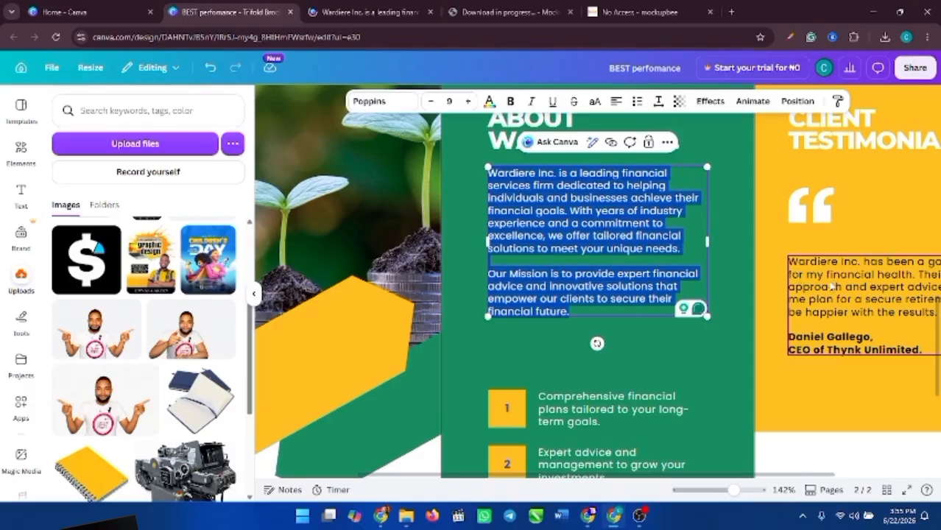
scroll(938, 401, down, 4)
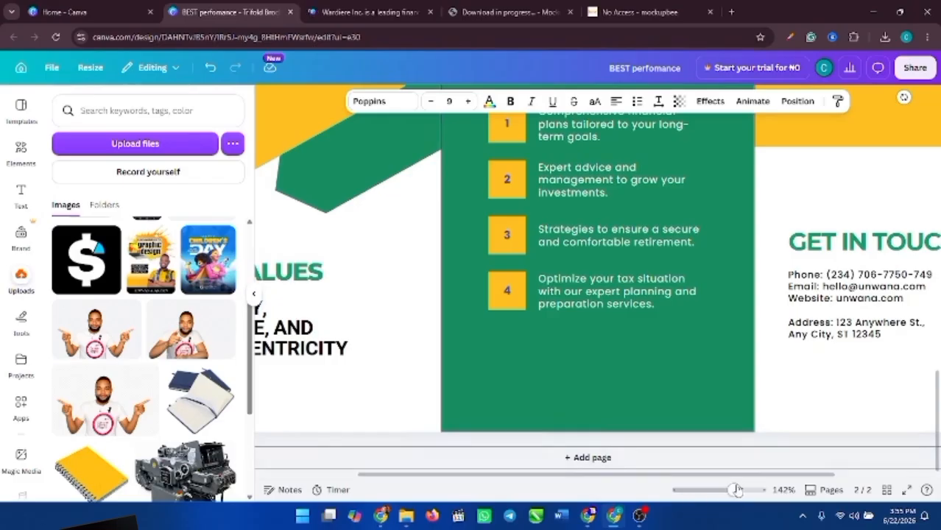
drag(733, 489, 710, 489)
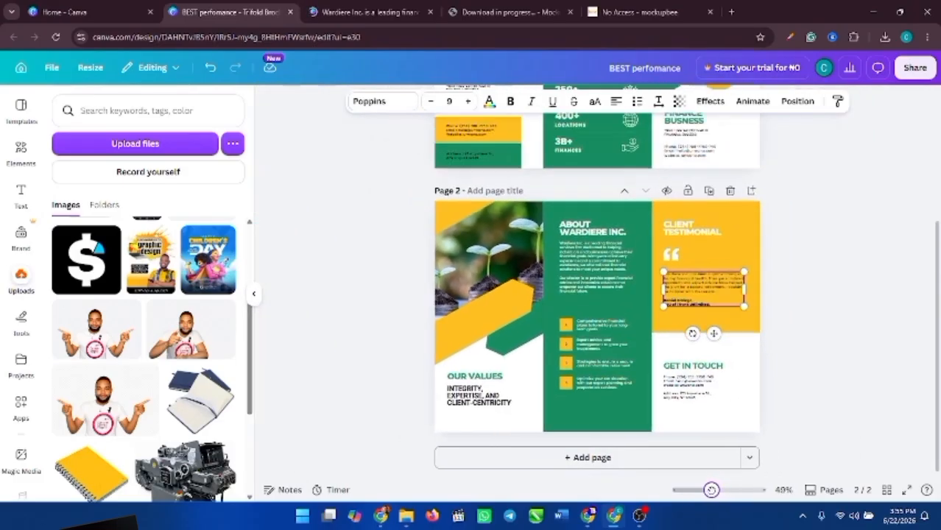
click(771, 317)
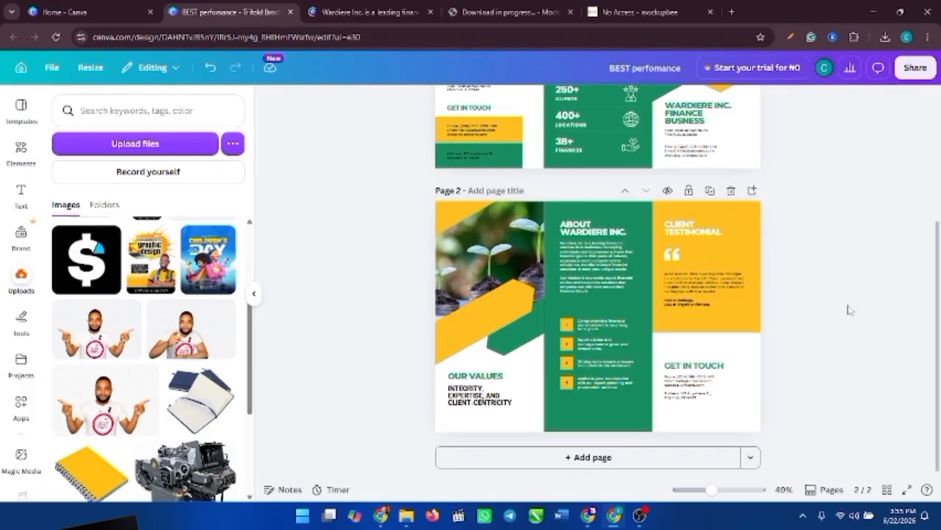
drag(938, 300, 938, 181)
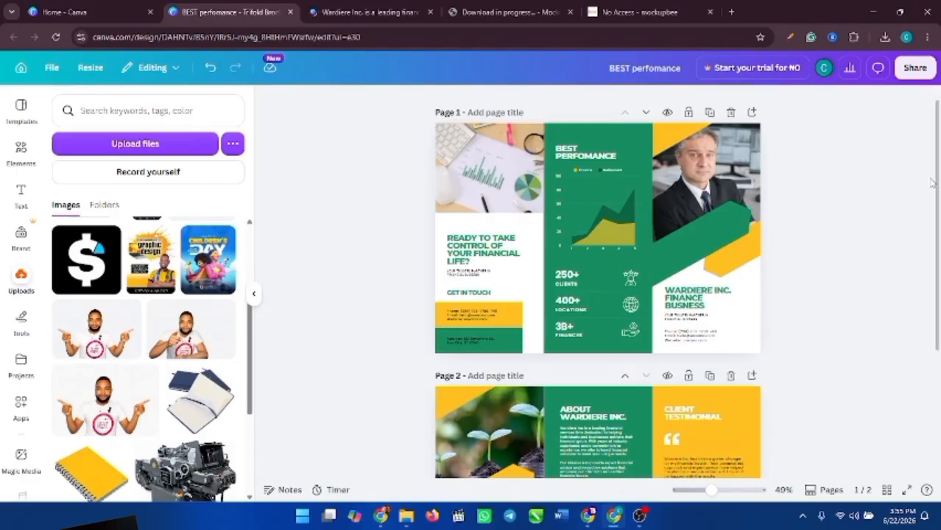
mouse_move(938, 182)
mouse_down()
mouse_move(938, 289)
mouse_move(938, 195)
mouse_up()
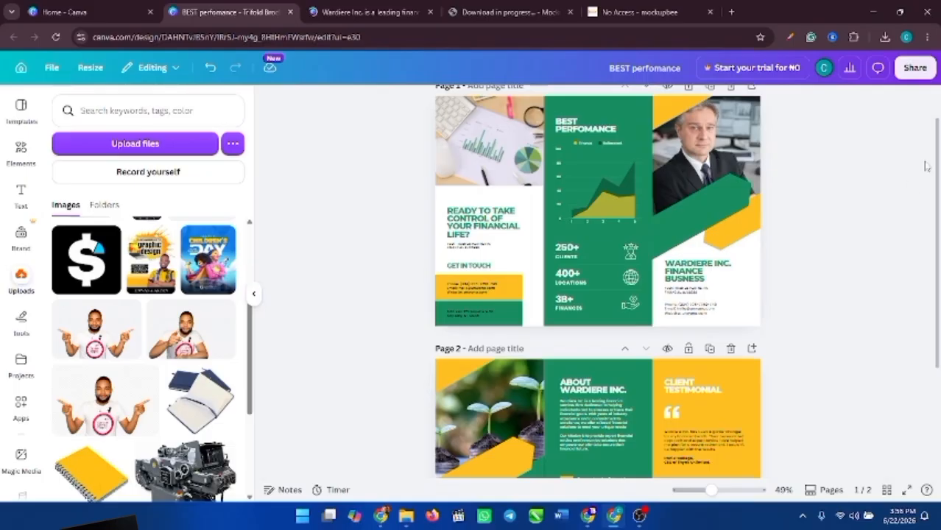
scroll(937, 158, up, 2)
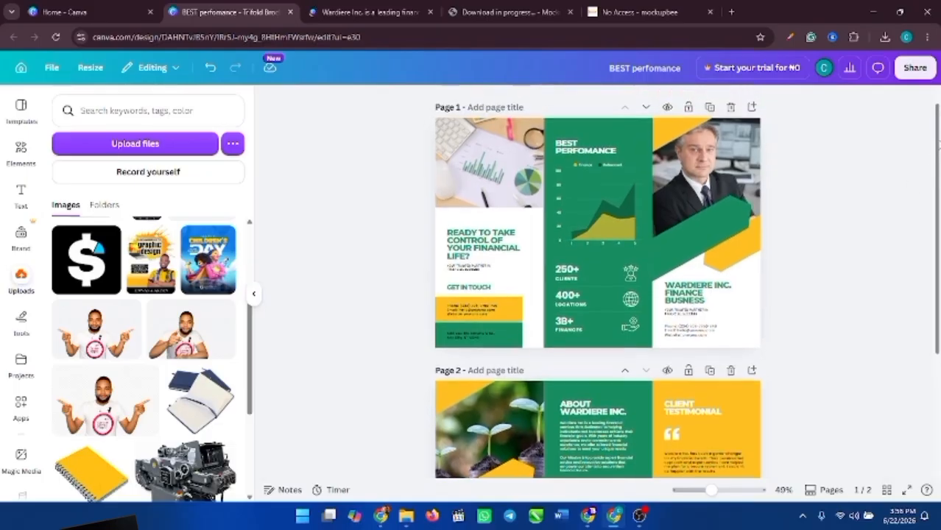
- In Canva's Share > Download settings, select all pages (1-2) for export
click(915, 69)
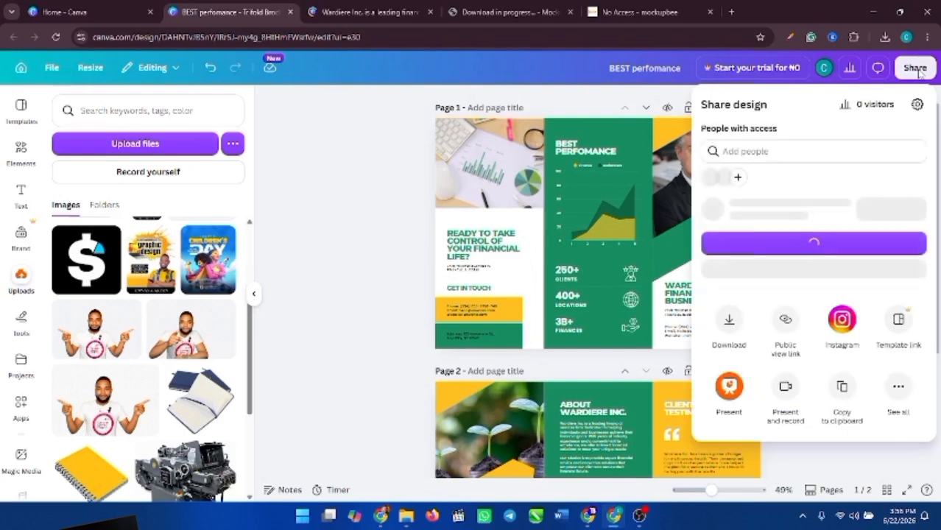
key(Escape)
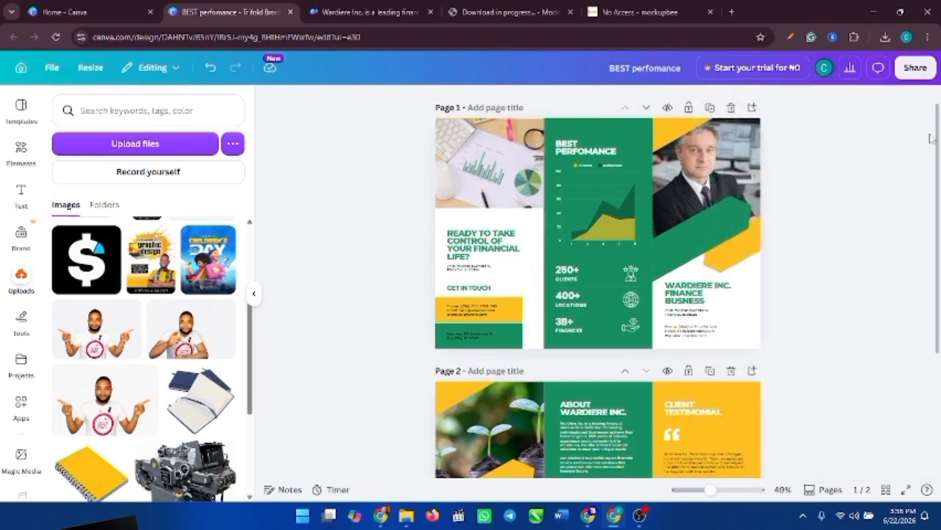
click(907, 71)
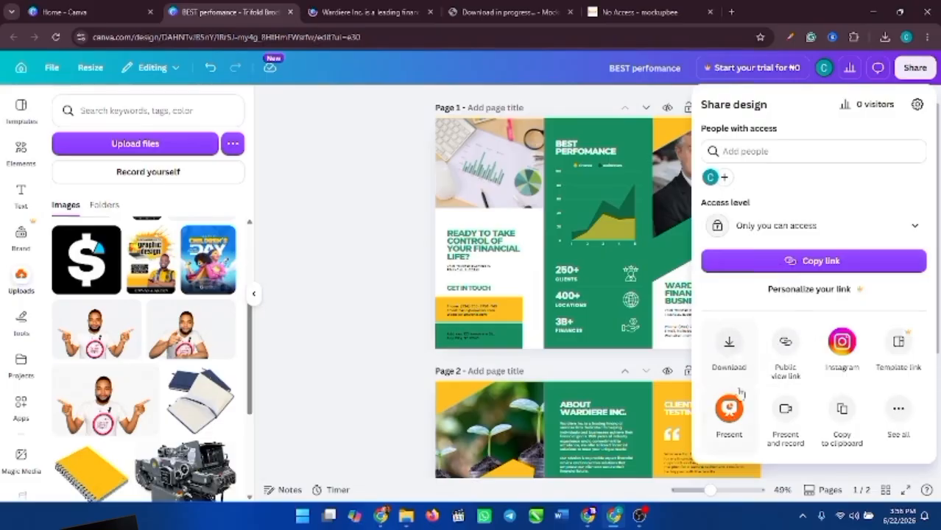
click(728, 341)
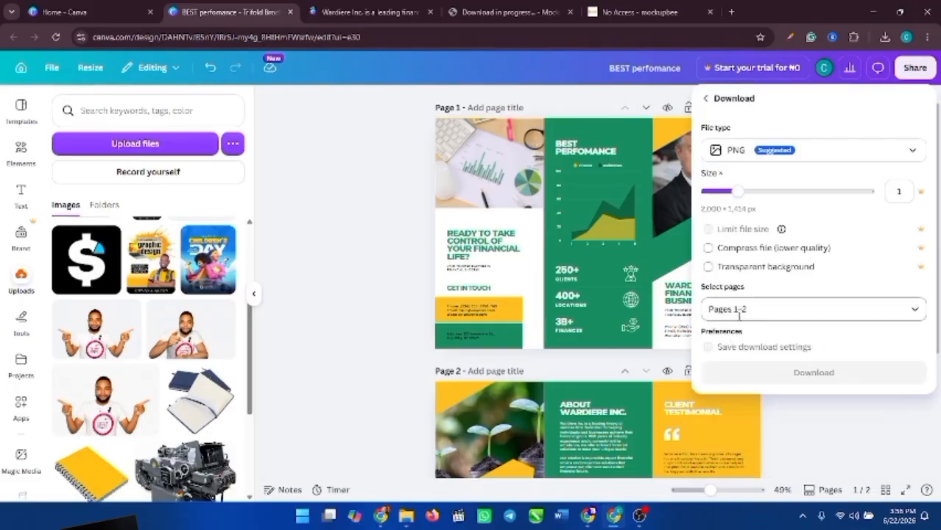
click(768, 305)
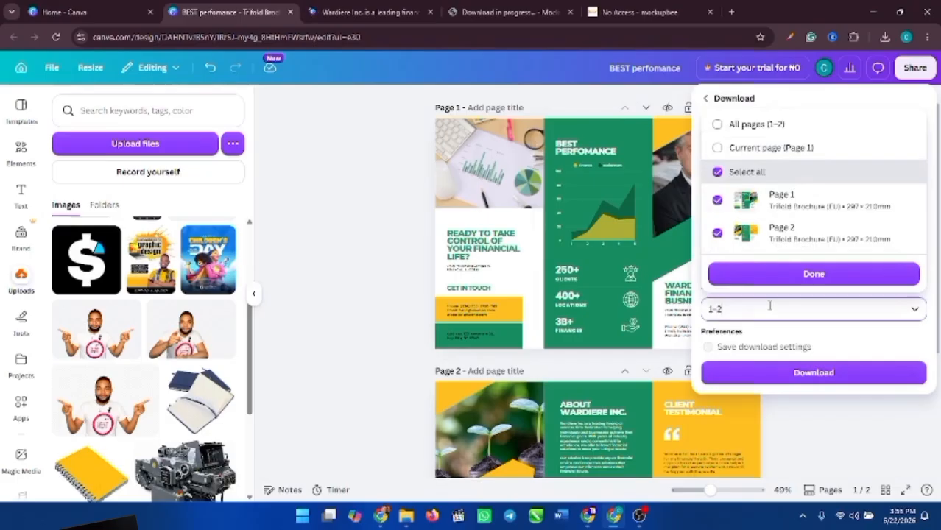
click(718, 124)
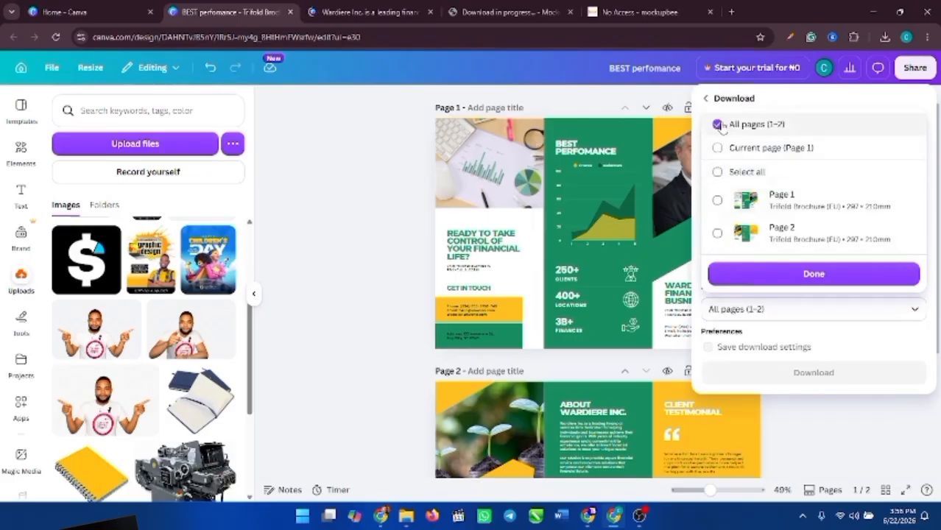
click(814, 275)
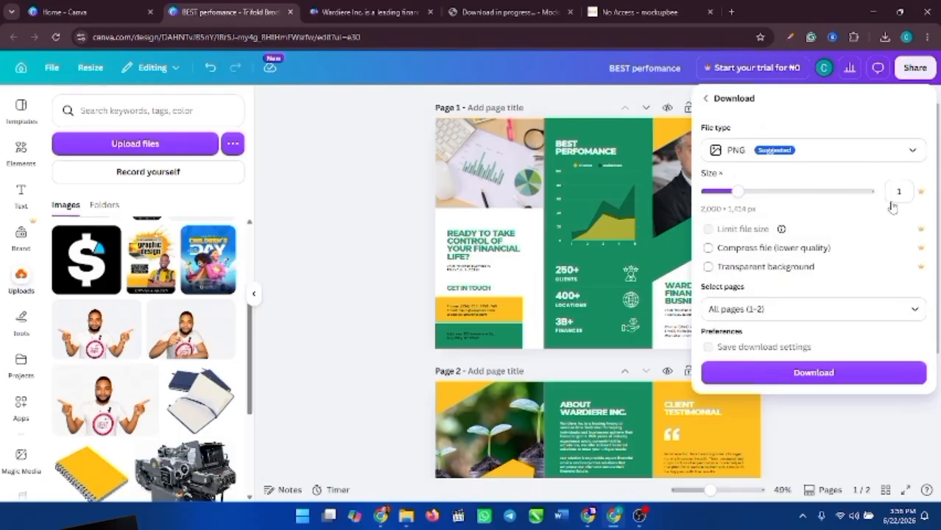
- Download the brochure as PDF Print and check the download's progress in Chrome
click(886, 151)
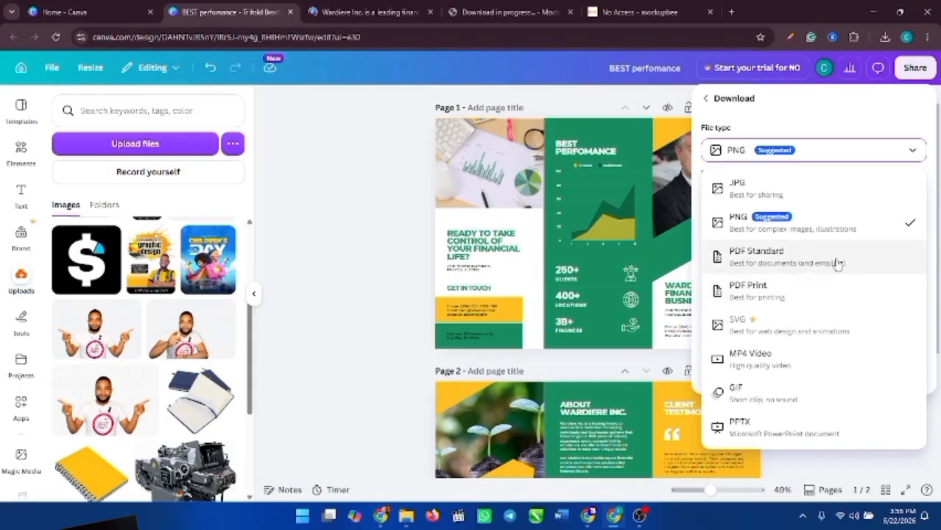
click(828, 296)
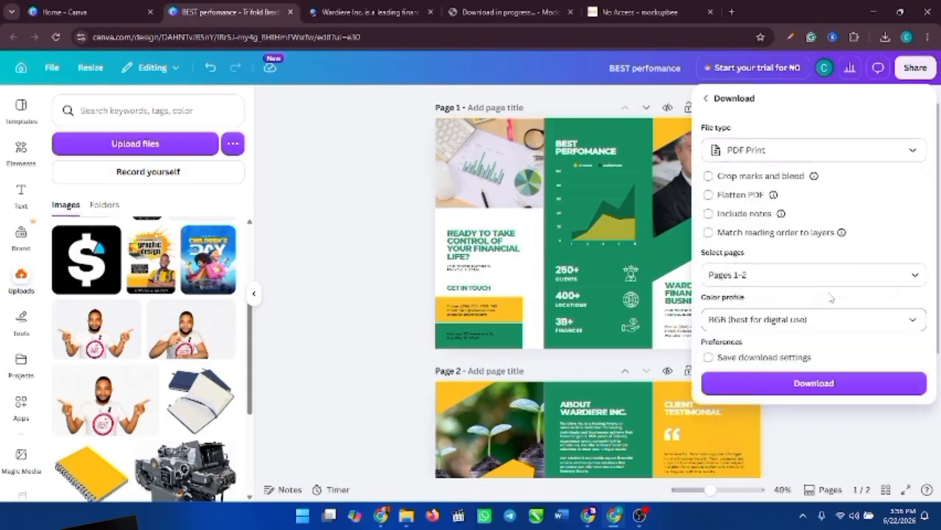
click(811, 393)
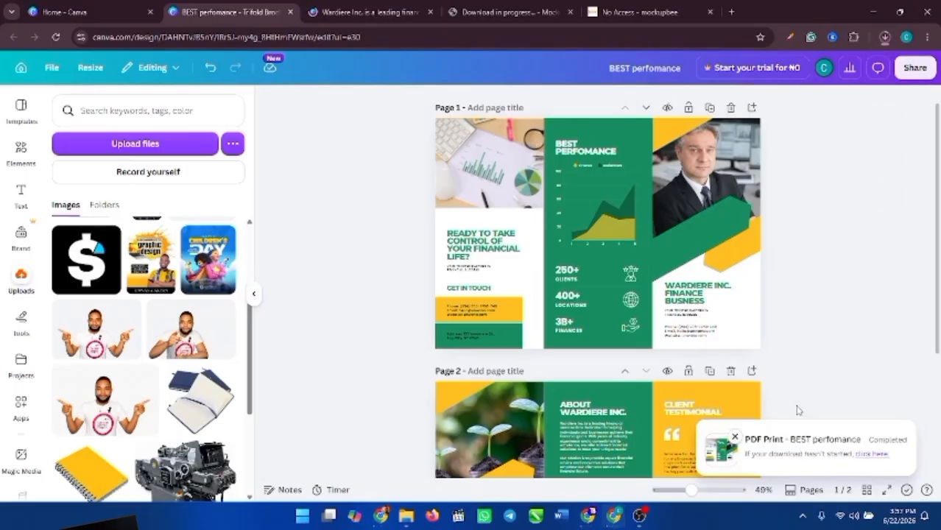
click(884, 37)
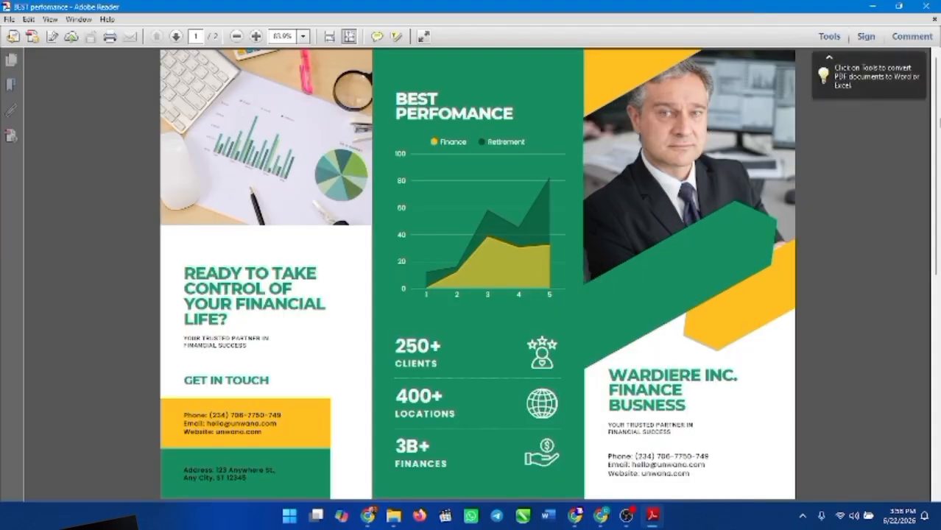
- Scroll the PDF in Adobe Reader to page 2, showing the Our Values and Client Testimonial panels
drag(936, 129, 937, 228)
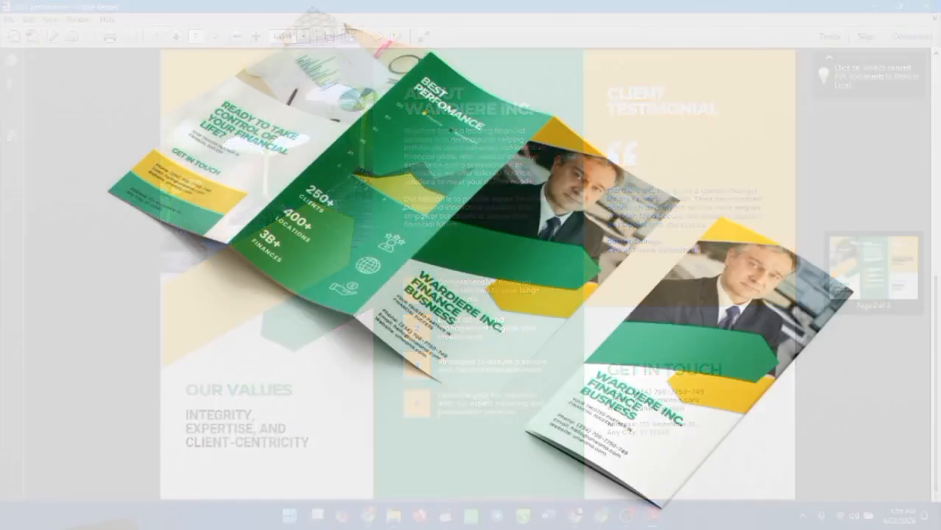